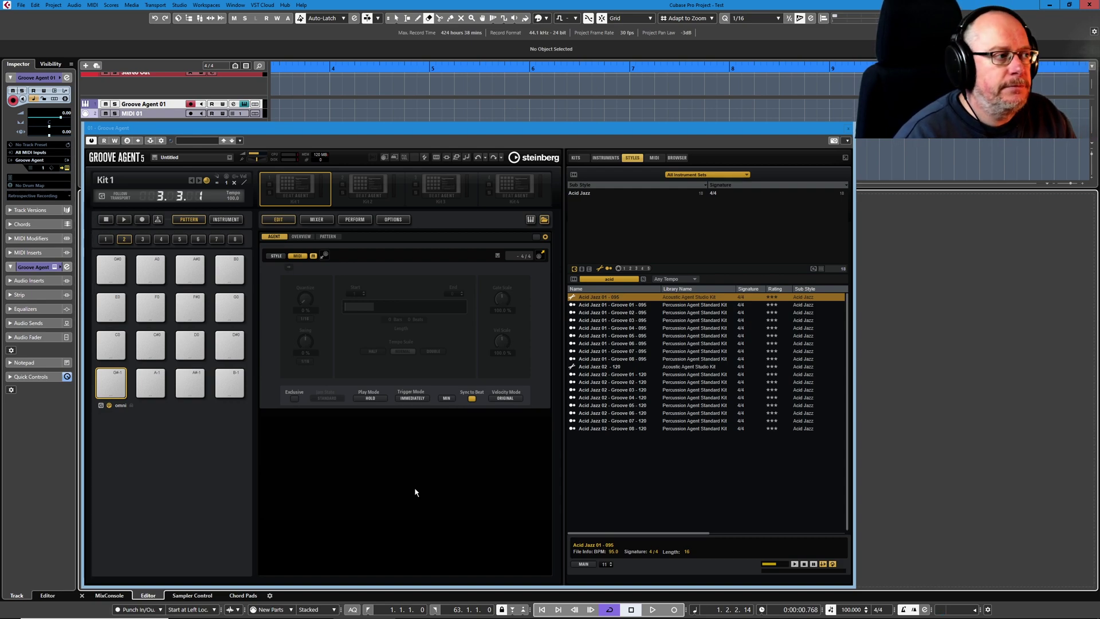
Load the Groover Mix 01 kit with its patterns from the Simon Phillips Studio Drums library into the first kit slot
{"action": "right_click", "coordinate": [303, 185]}
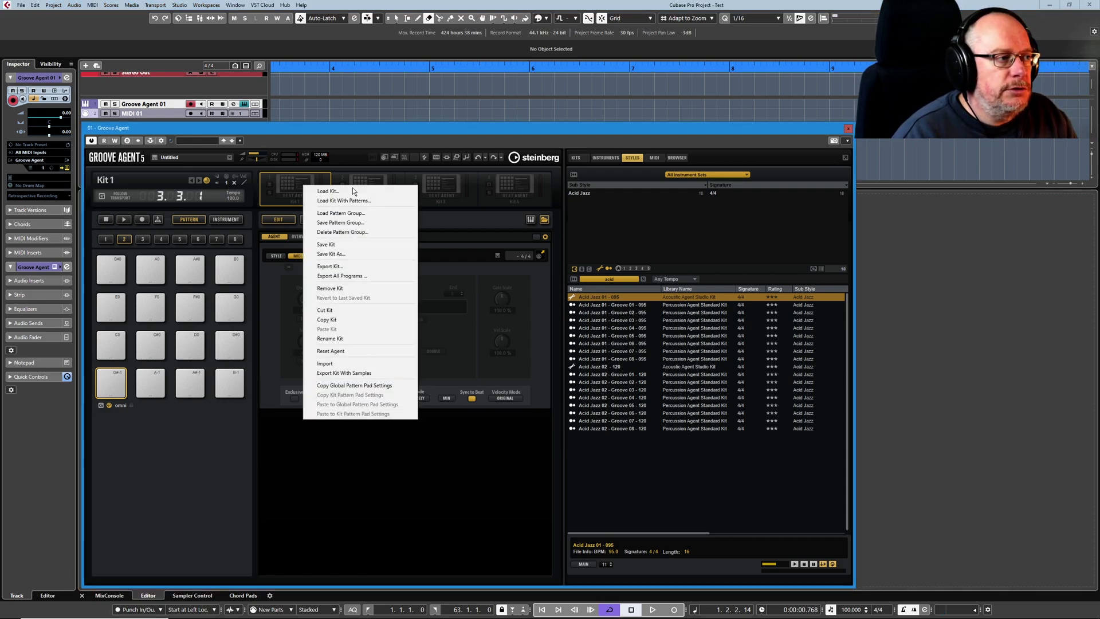
{"action": "left_click", "coordinate": [342, 202]}
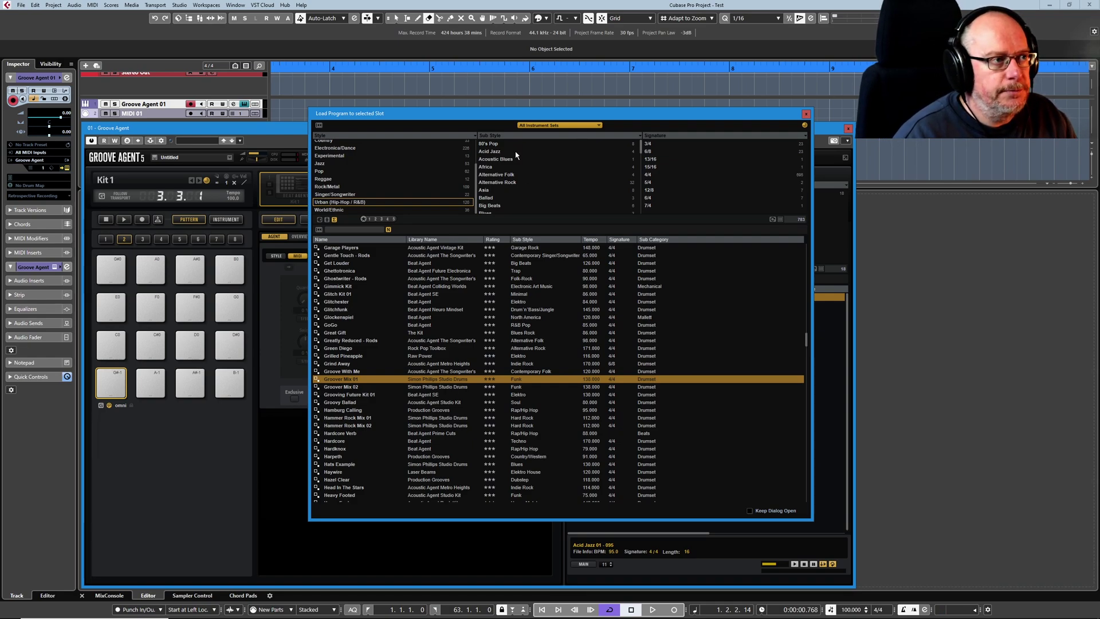
{"action": "left_click", "coordinate": [538, 126]}
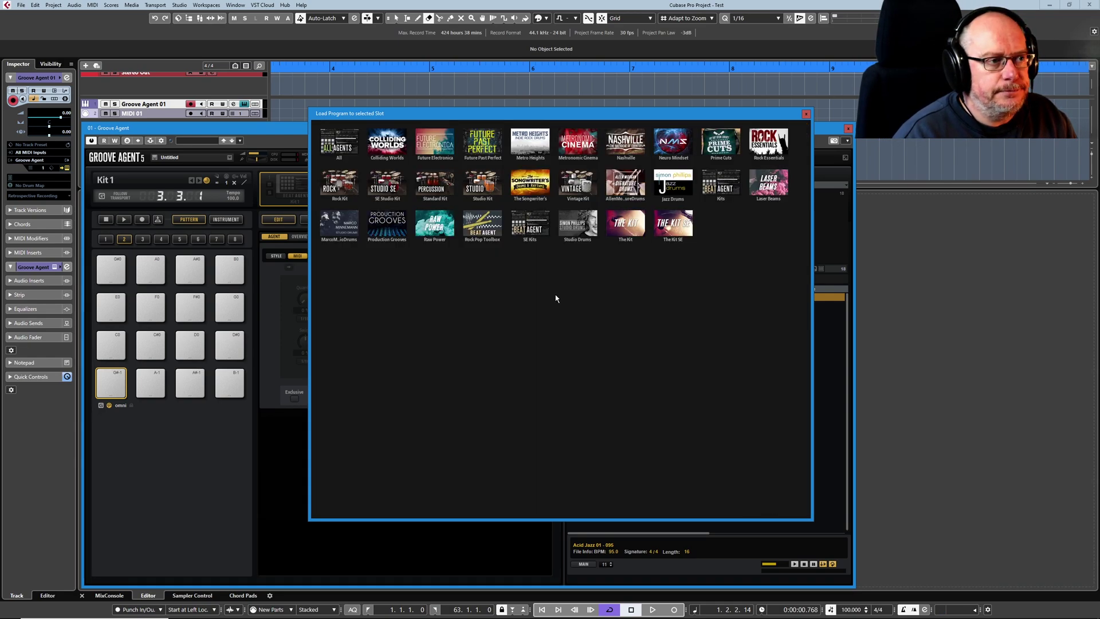
{"action": "left_click", "coordinate": [576, 224]}
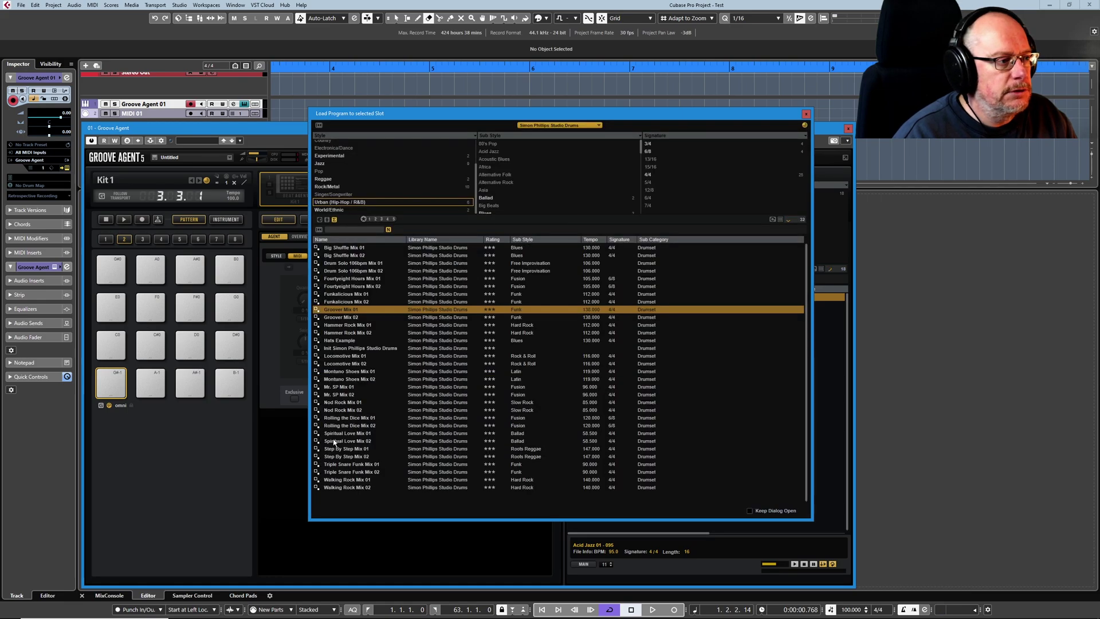
{"action": "double_click", "coordinate": [346, 310]}
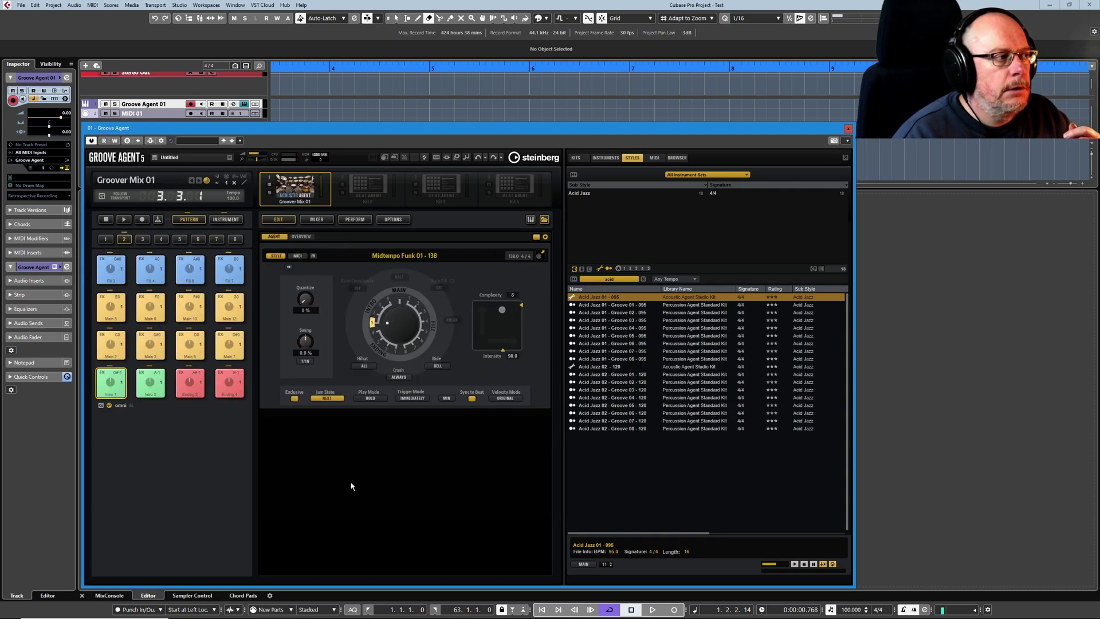
Enable Jam mode and play the Intro 1 and Intro 3 pads, followed by the Main 2 pattern
{"action": "left_click", "coordinate": [158, 220]}
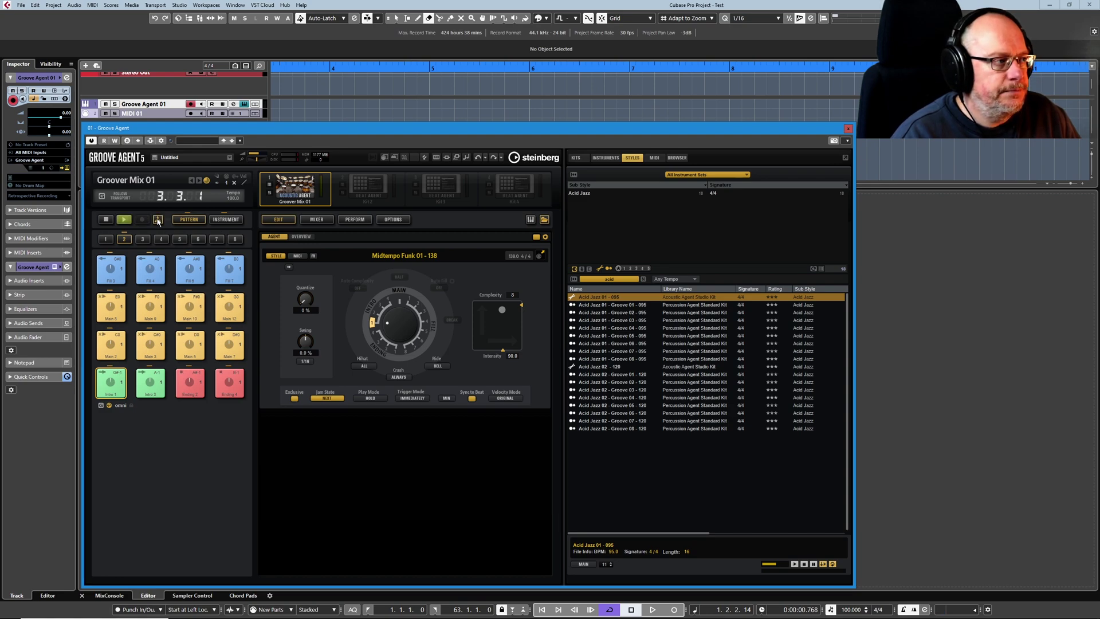
{"action": "left_click", "coordinate": [119, 382]}
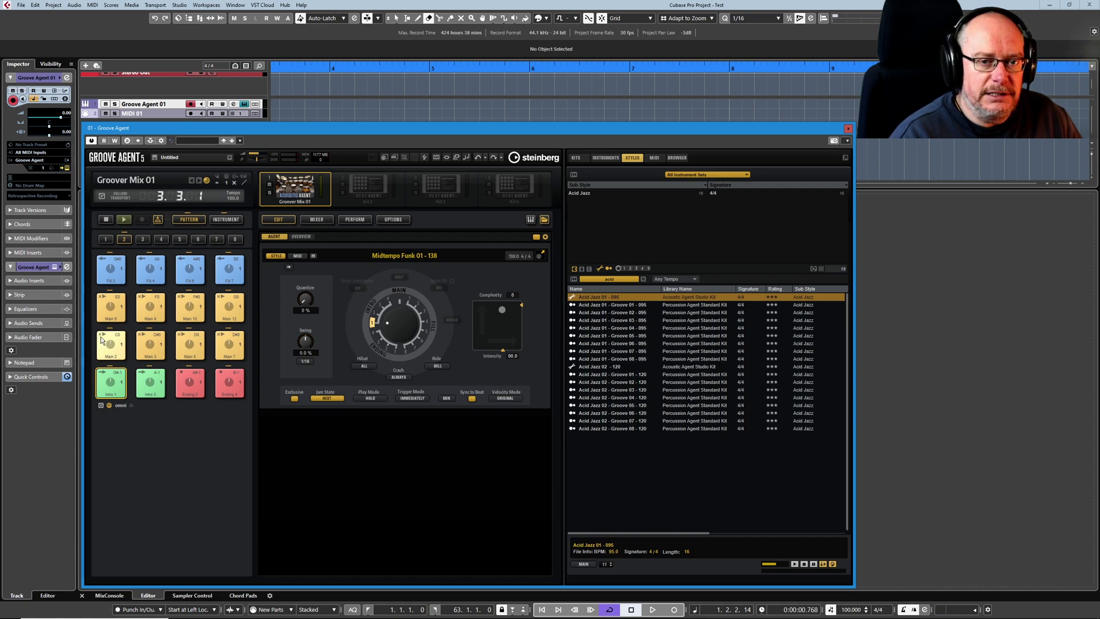
{"action": "left_click", "coordinate": [151, 380]}
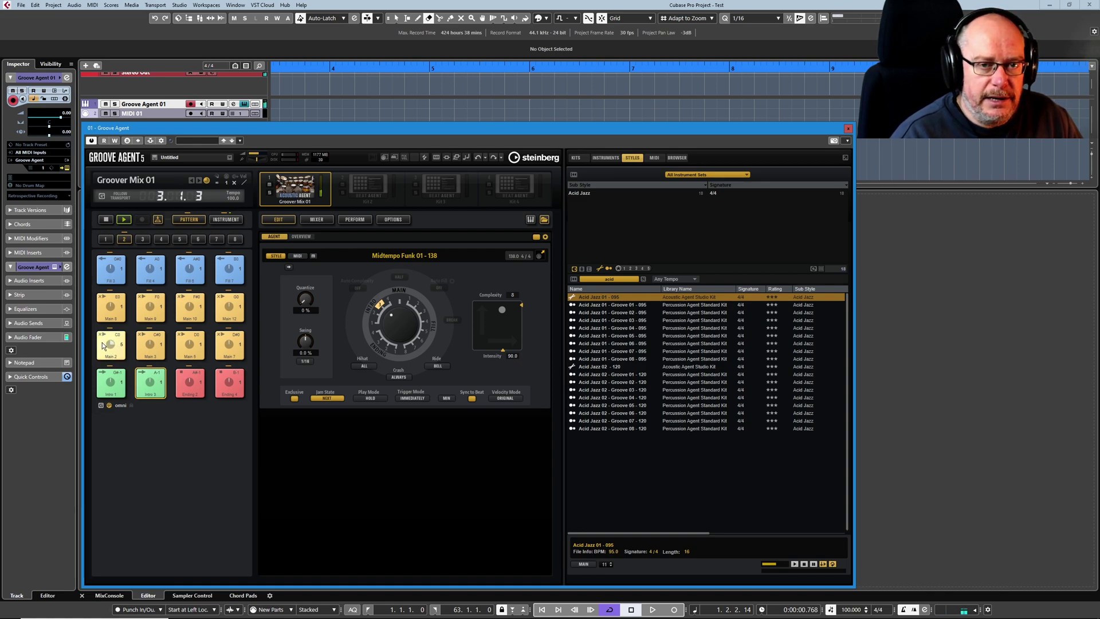
{"action": "scroll", "coordinate": [106, 344], "scroll_direction": "up", "scroll_amount": 4}
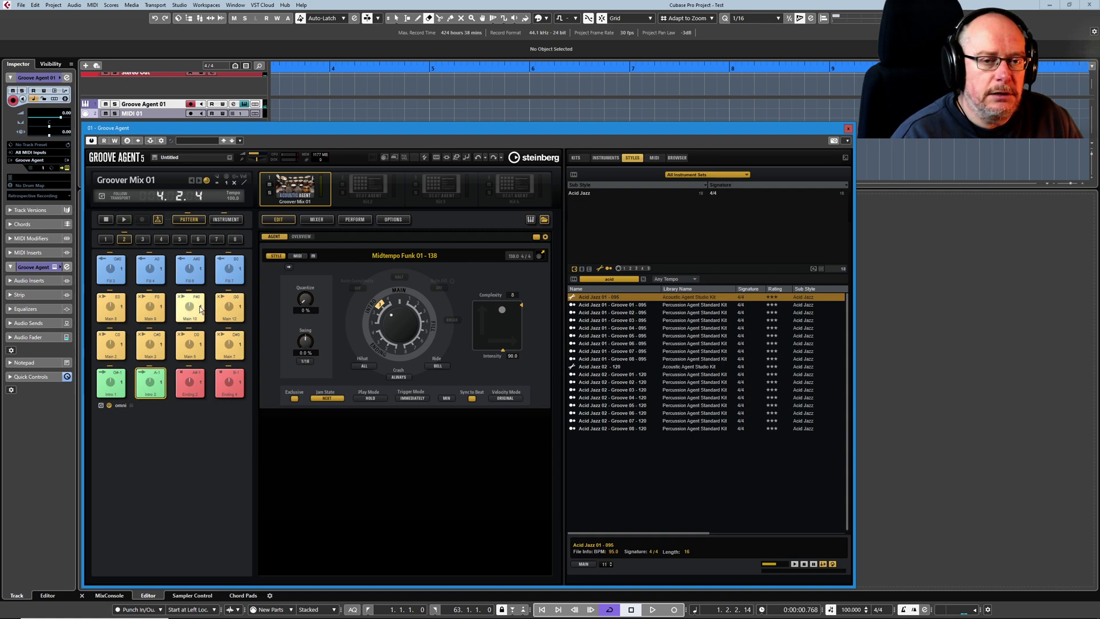
{"action": "left_click", "coordinate": [110, 339]}
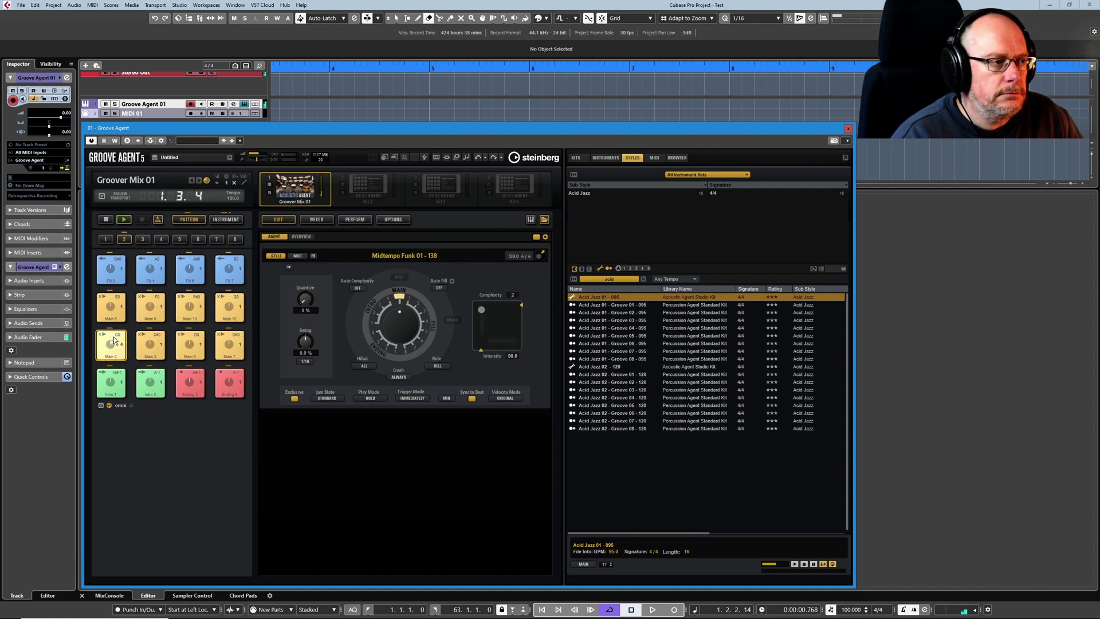
Hide the pad settings section and show it again
{"action": "left_click", "coordinate": [546, 237]}
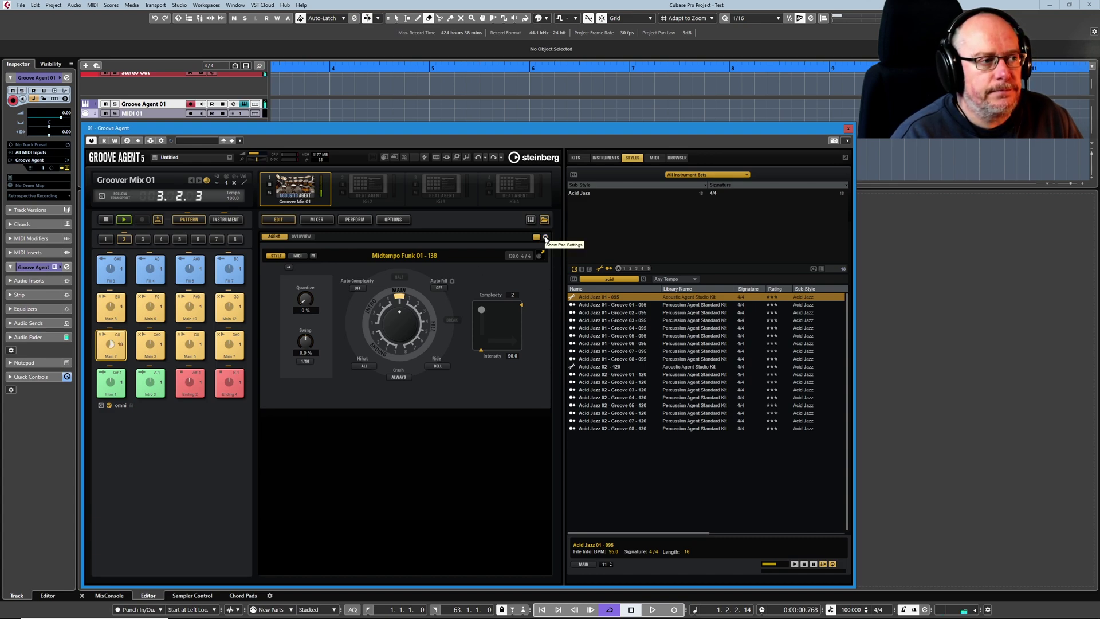
{"action": "left_click", "coordinate": [545, 237]}
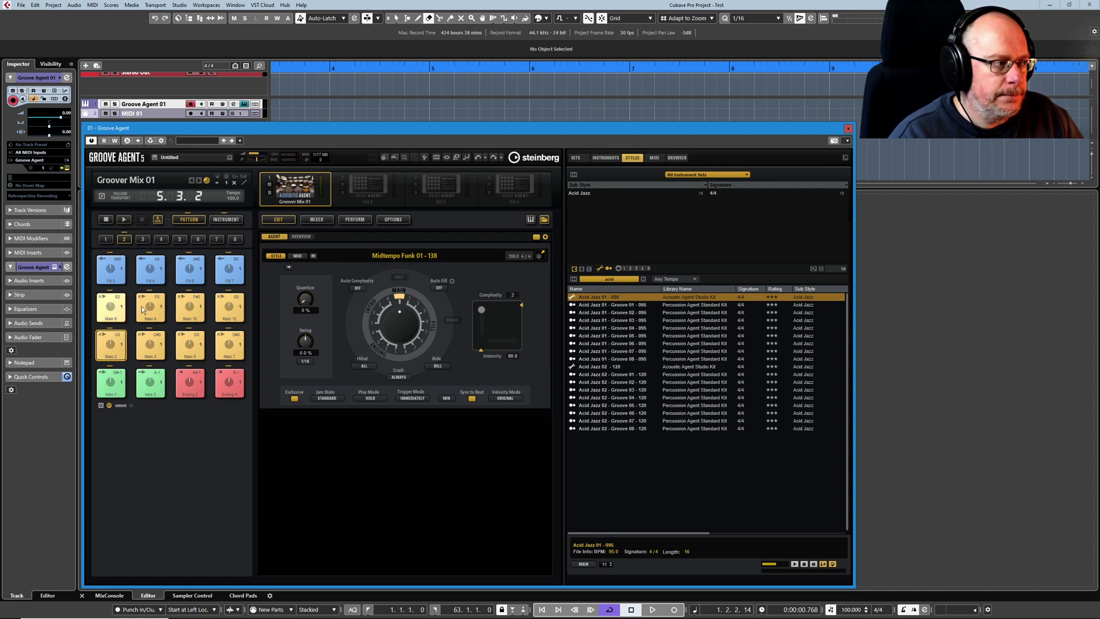
Jam from Main 2 through a fill into Main 5, trigger another fill, and finish with the Ending 4 pad
{"action": "left_click", "coordinate": [115, 342]}
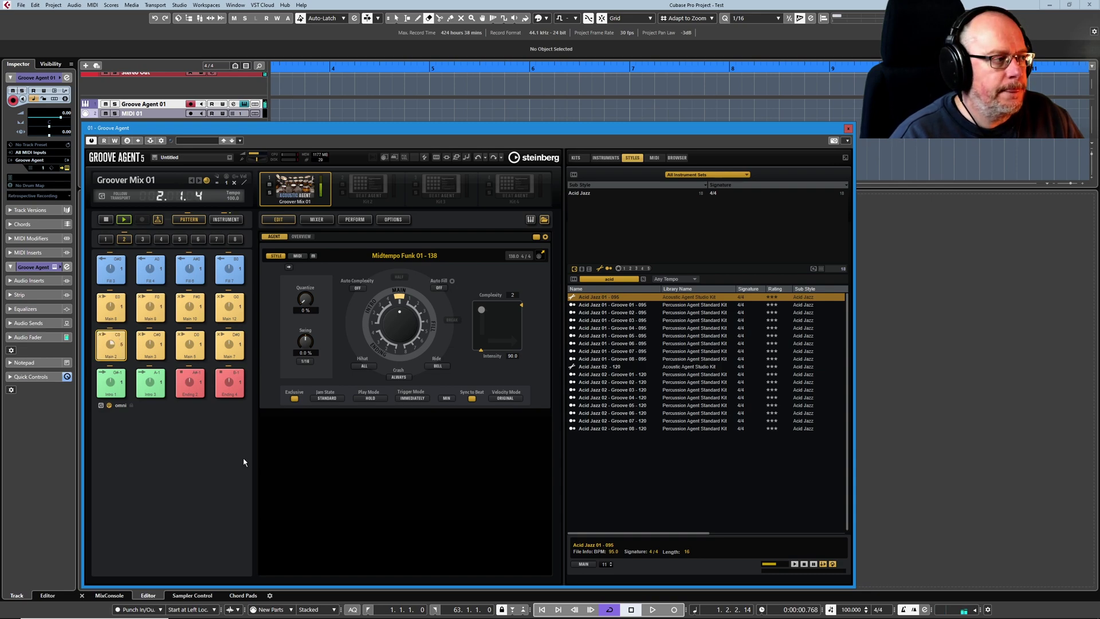
{"action": "left_click", "coordinate": [113, 267]}
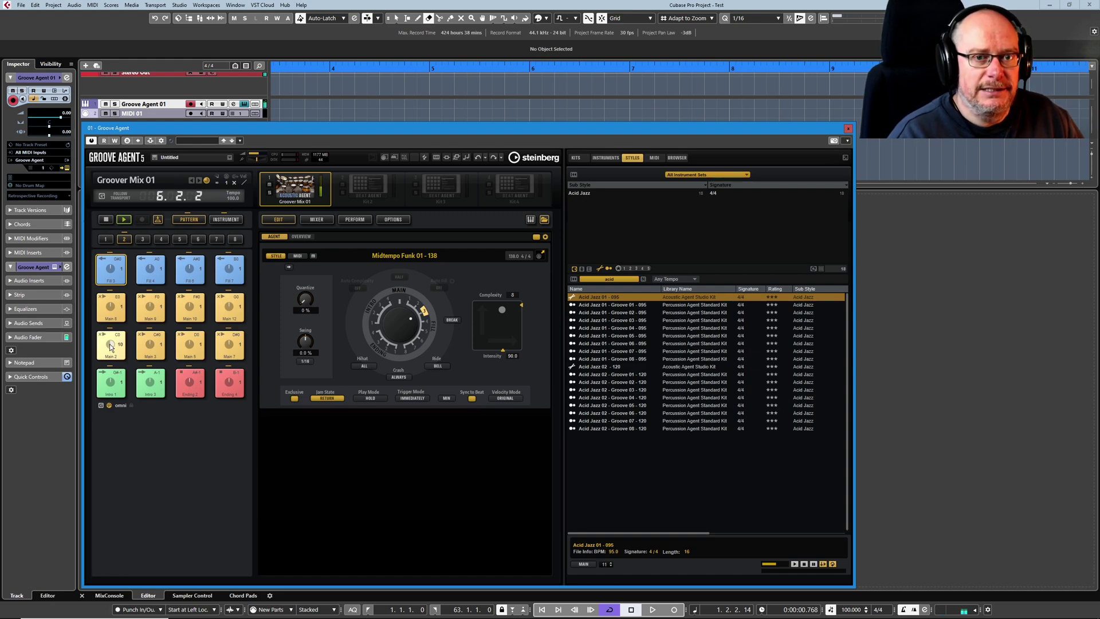
{"action": "left_click", "coordinate": [191, 342]}
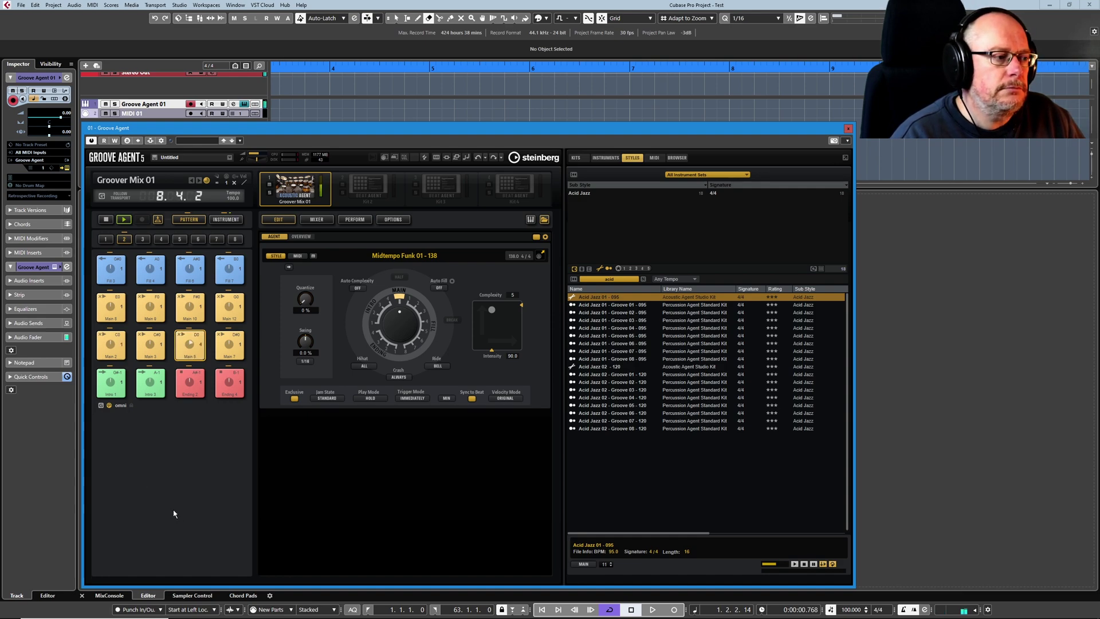
{"action": "left_click", "coordinate": [188, 262]}
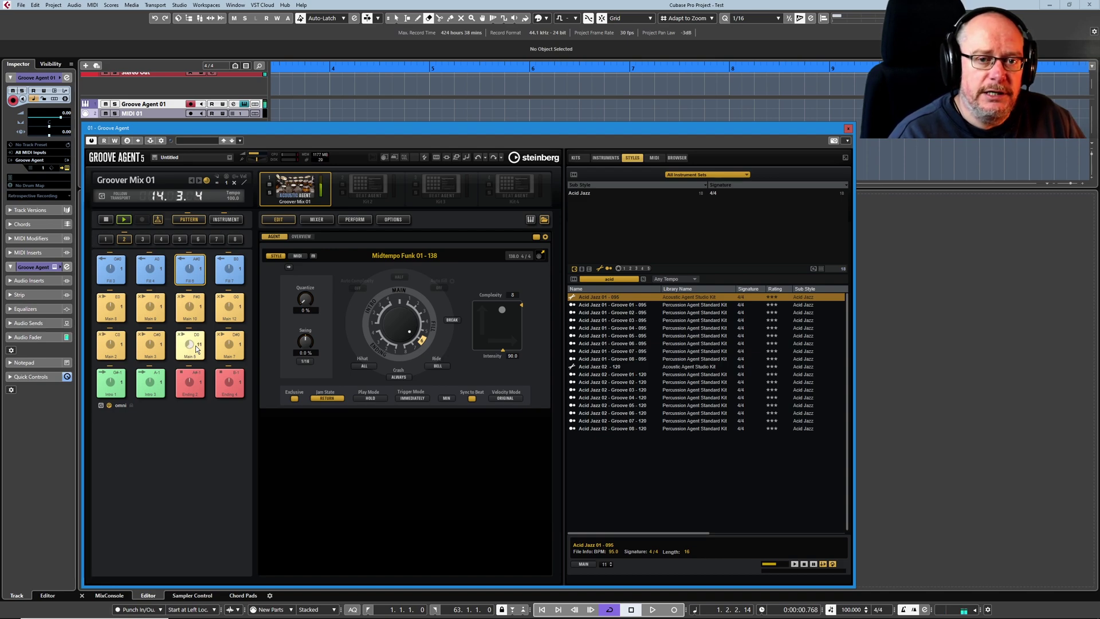
{"action": "left_click", "coordinate": [190, 371]}
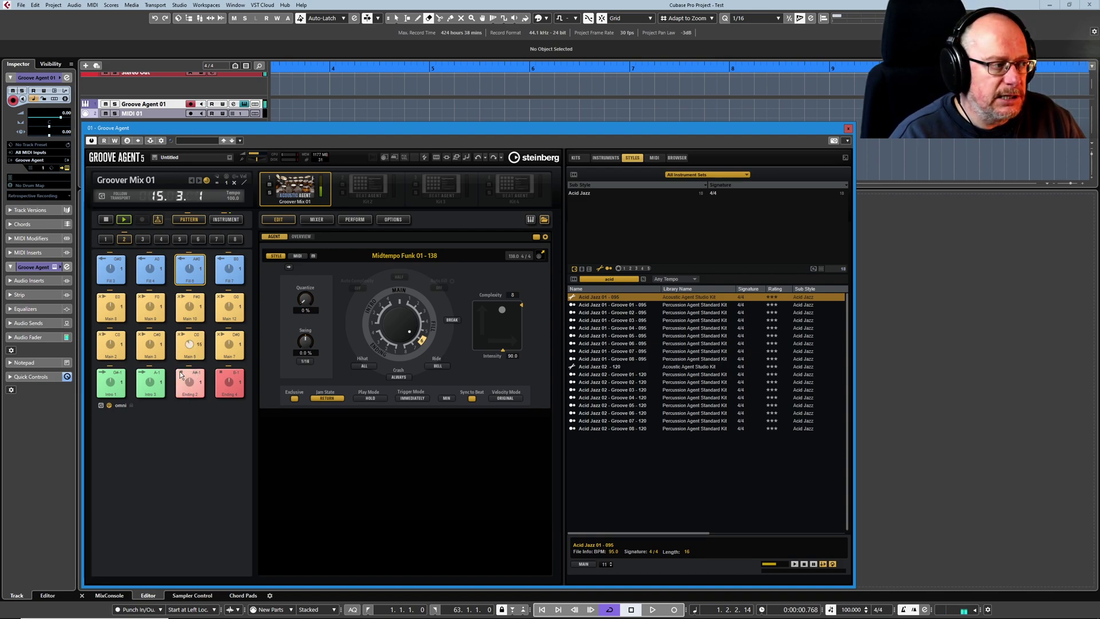
{"action": "left_click", "coordinate": [227, 382]}
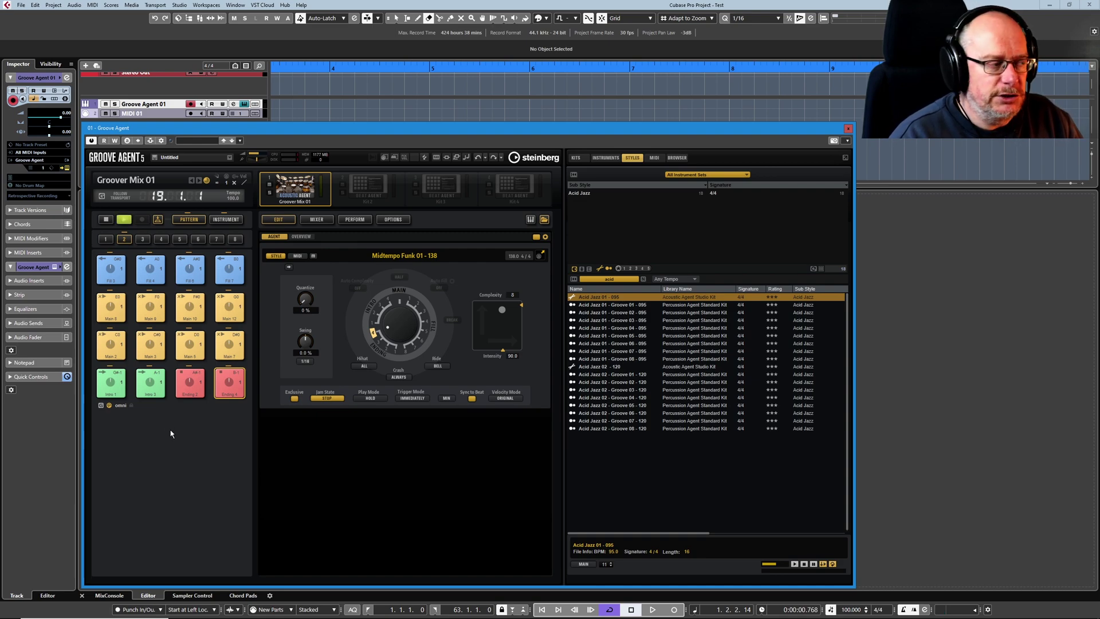
Start the jam from Intro 3 and move on to the Main 3 and Main 9 patterns
{"action": "left_click", "coordinate": [161, 384]}
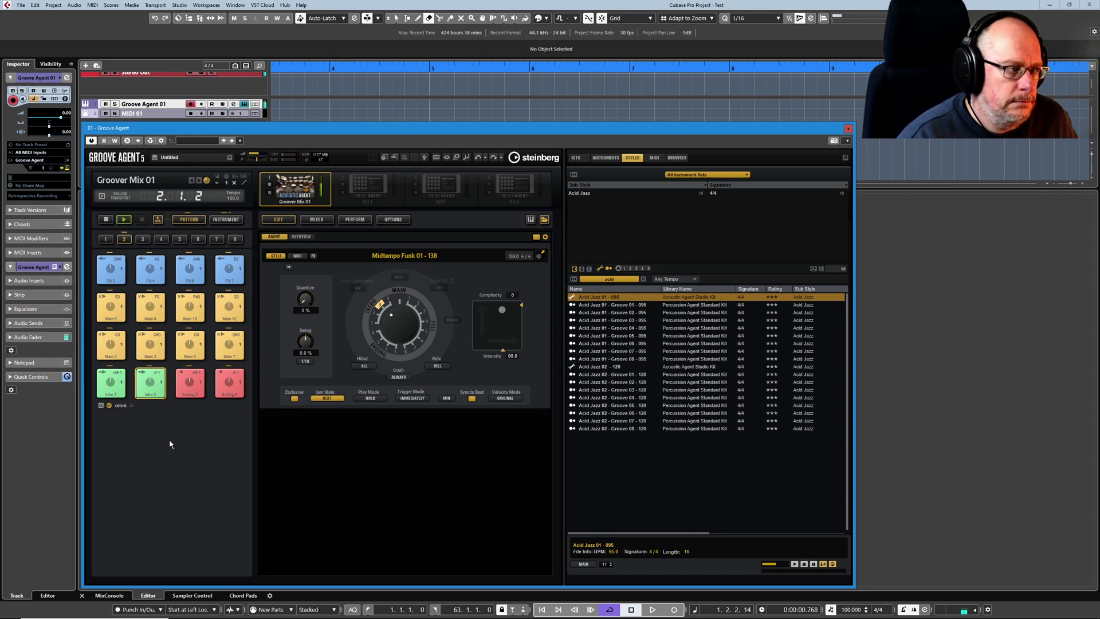
{"action": "left_click", "coordinate": [148, 354]}
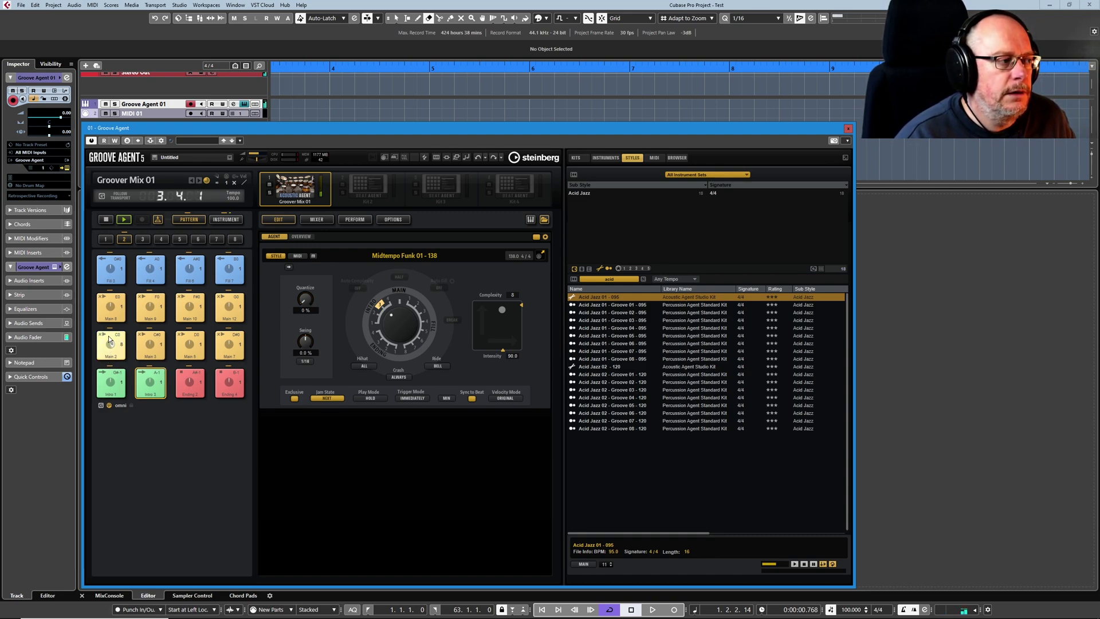
{"action": "scroll", "coordinate": [109, 343], "scroll_direction": "up", "scroll_amount": 3}
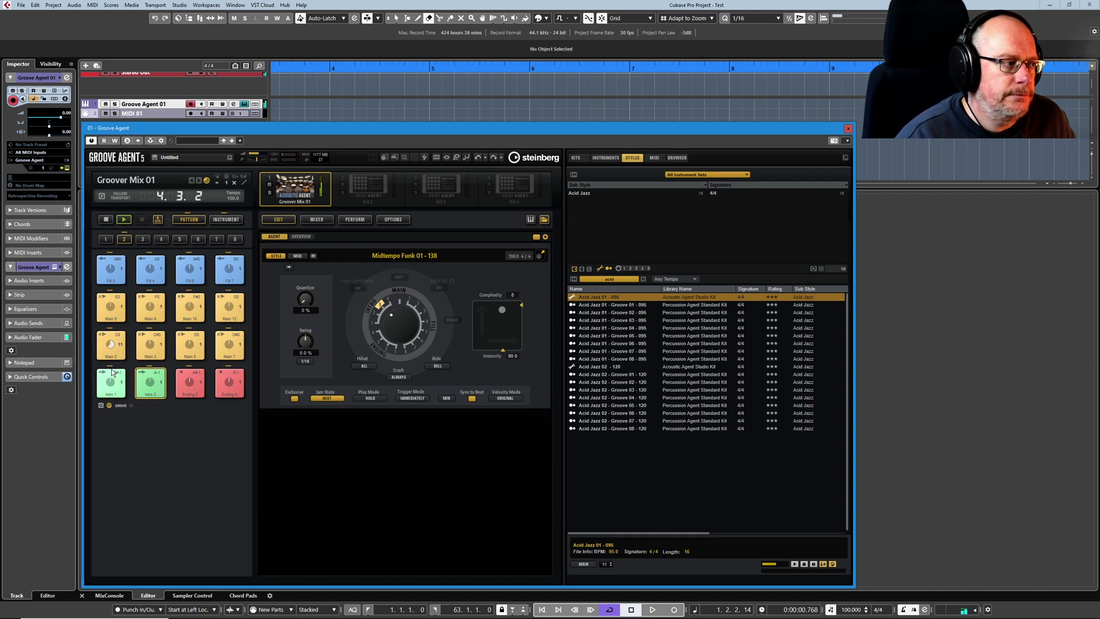
{"action": "left_click", "coordinate": [152, 342]}
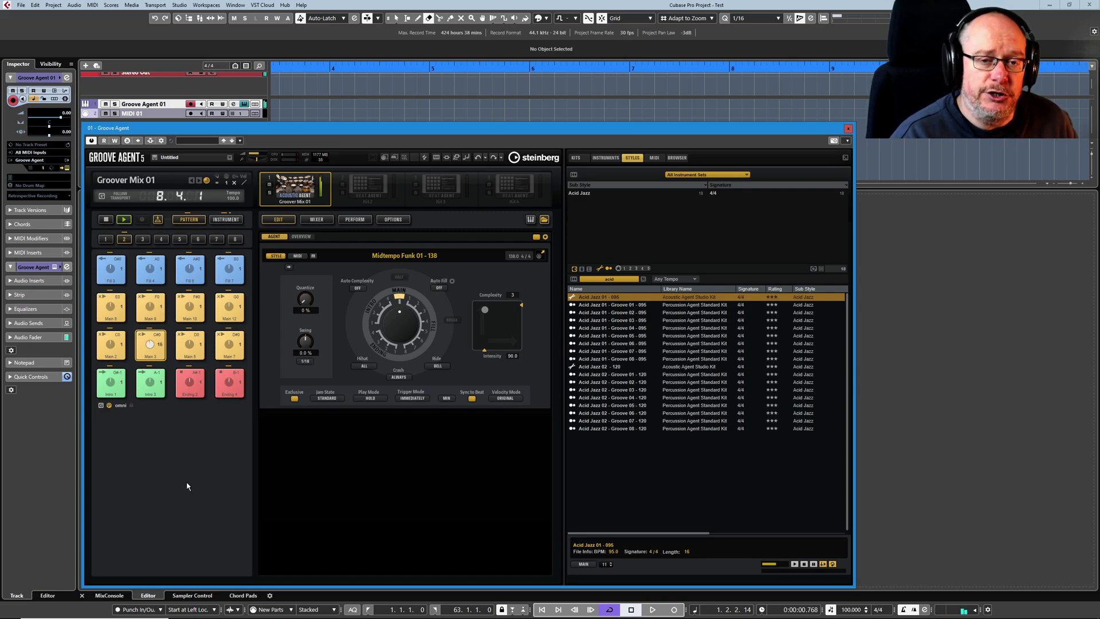
{"action": "left_click", "coordinate": [153, 303]}
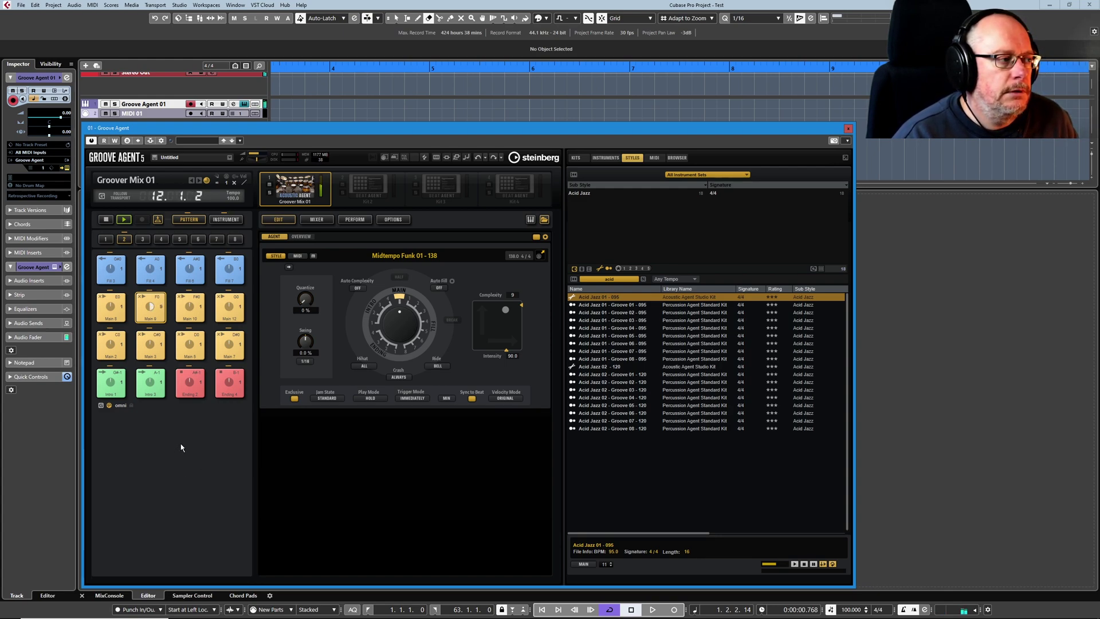
Trigger three different fills over the running main pattern, finish with Ending 4, and stop playback
{"action": "left_click", "coordinate": [232, 265]}
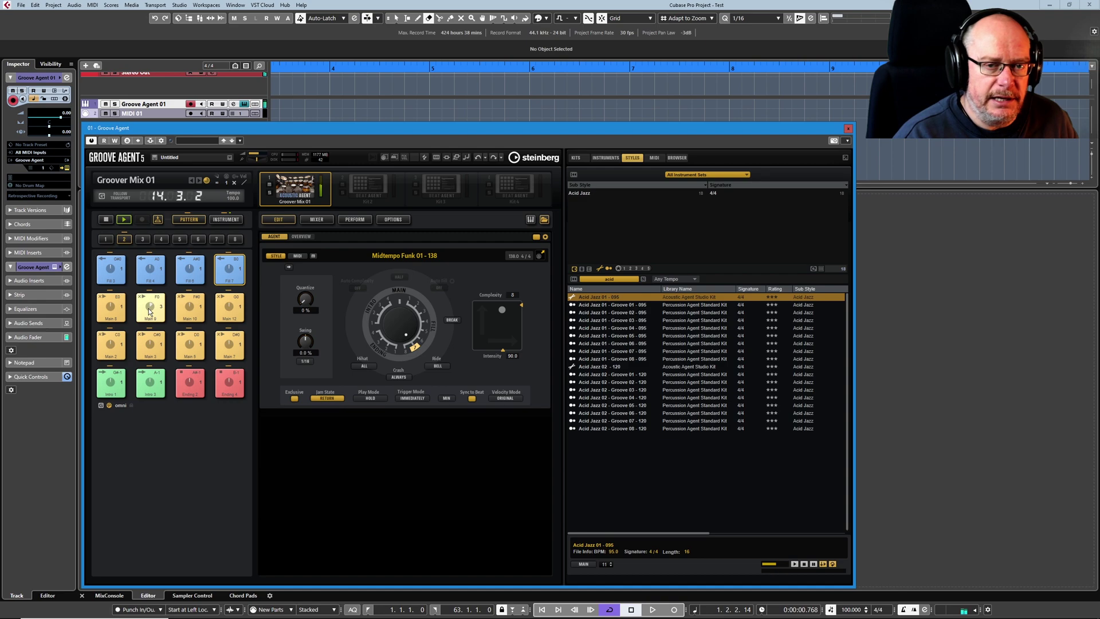
{"action": "left_click", "coordinate": [189, 266]}
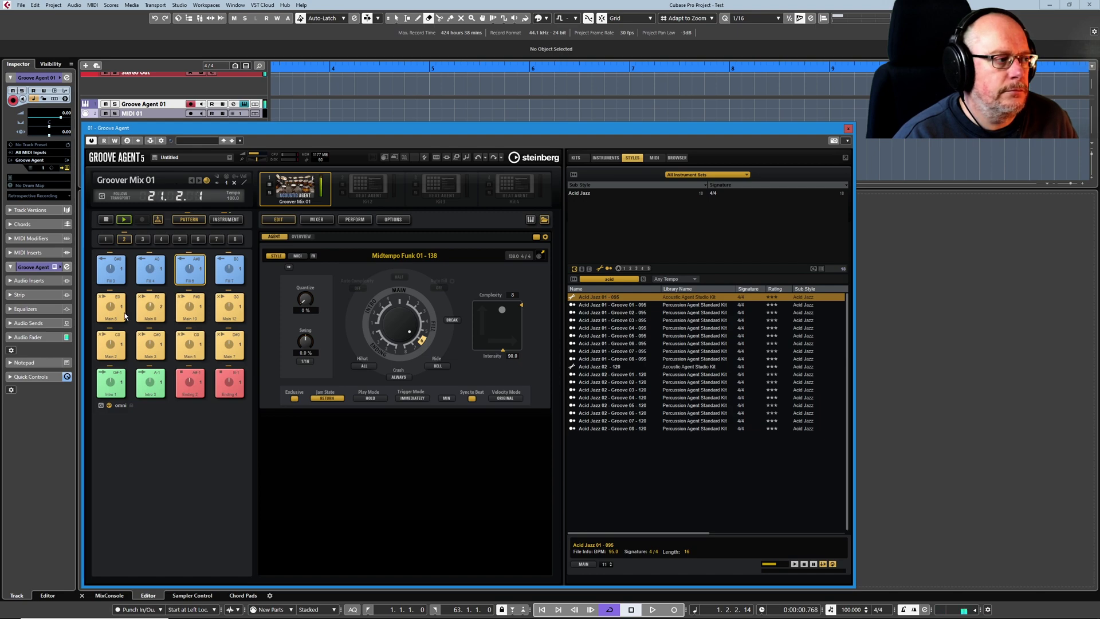
{"action": "left_click", "coordinate": [152, 266]}
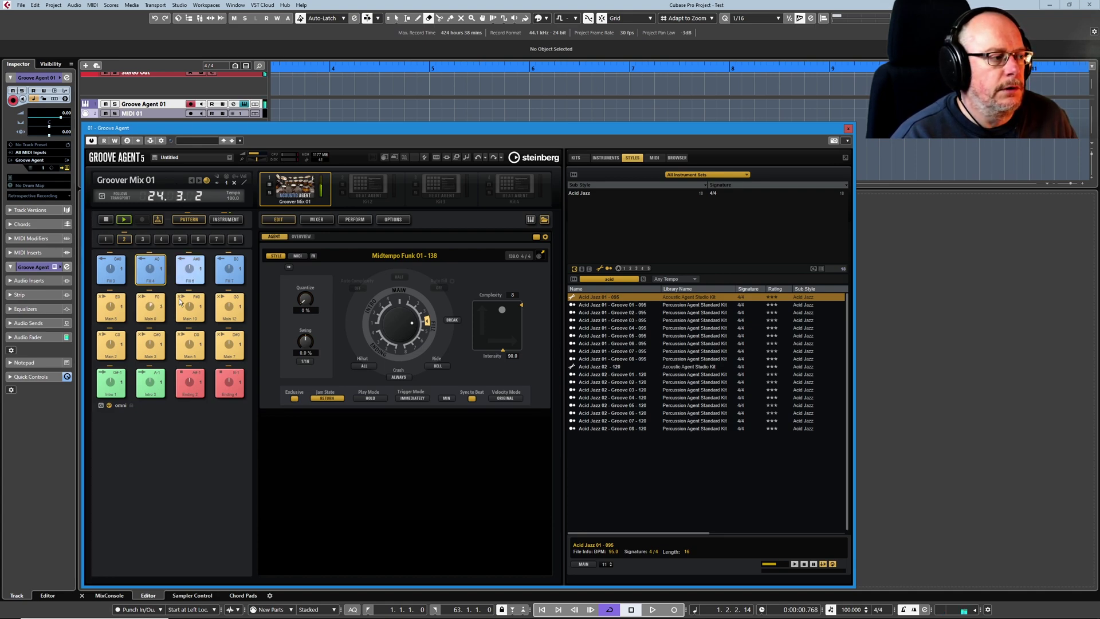
{"action": "left_click", "coordinate": [229, 378]}
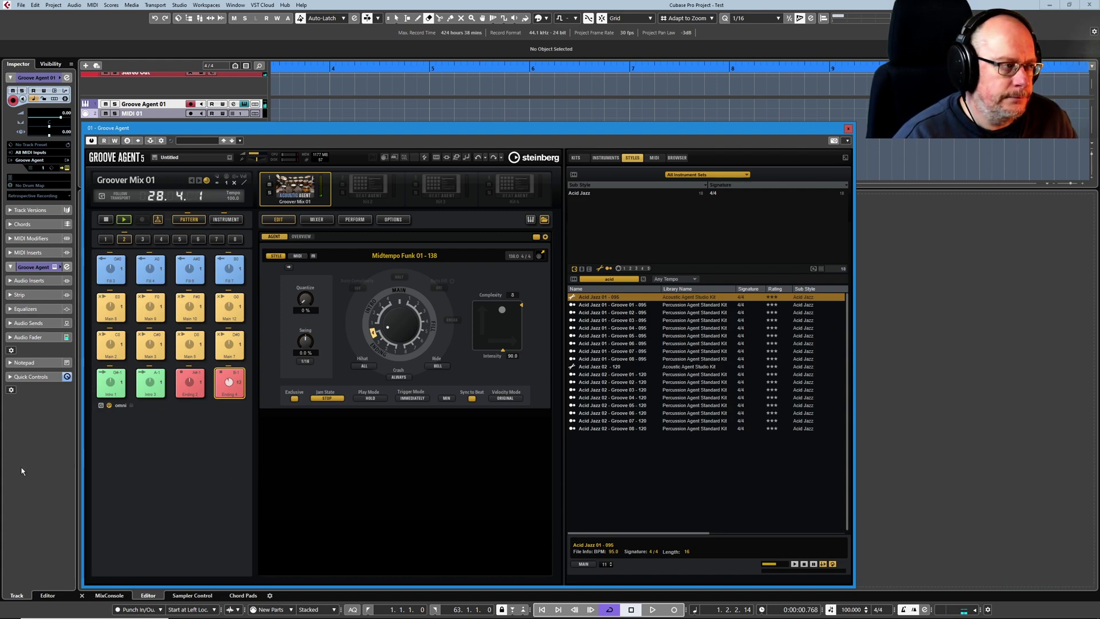
{"action": "left_click", "coordinate": [106, 220]}
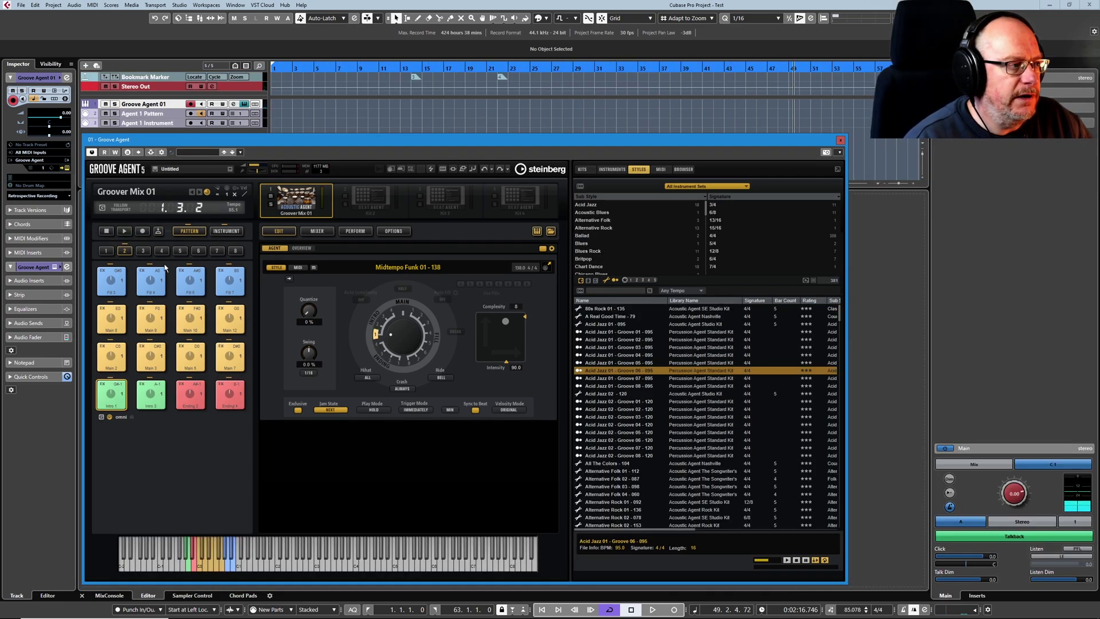
Load the MIDI file 065-003 Intro 03 from Drum Patterns, Straight 4-4, folder 065-003 onto the lower-left pad of empty pattern group 3
{"action": "left_click", "coordinate": [143, 250]}
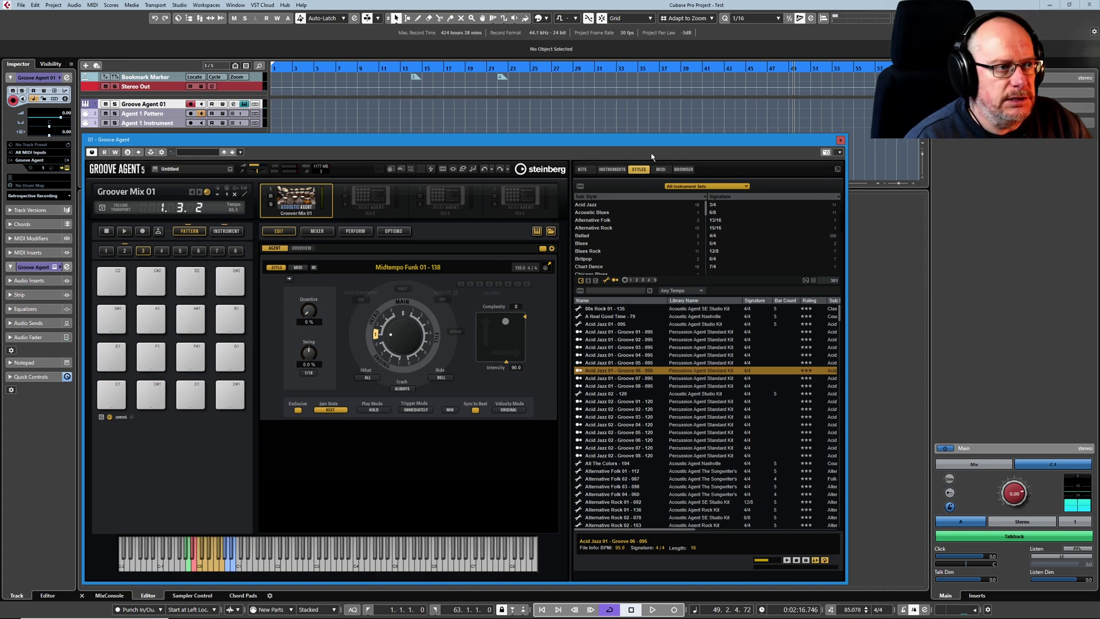
{"action": "left_click", "coordinate": [683, 170]}
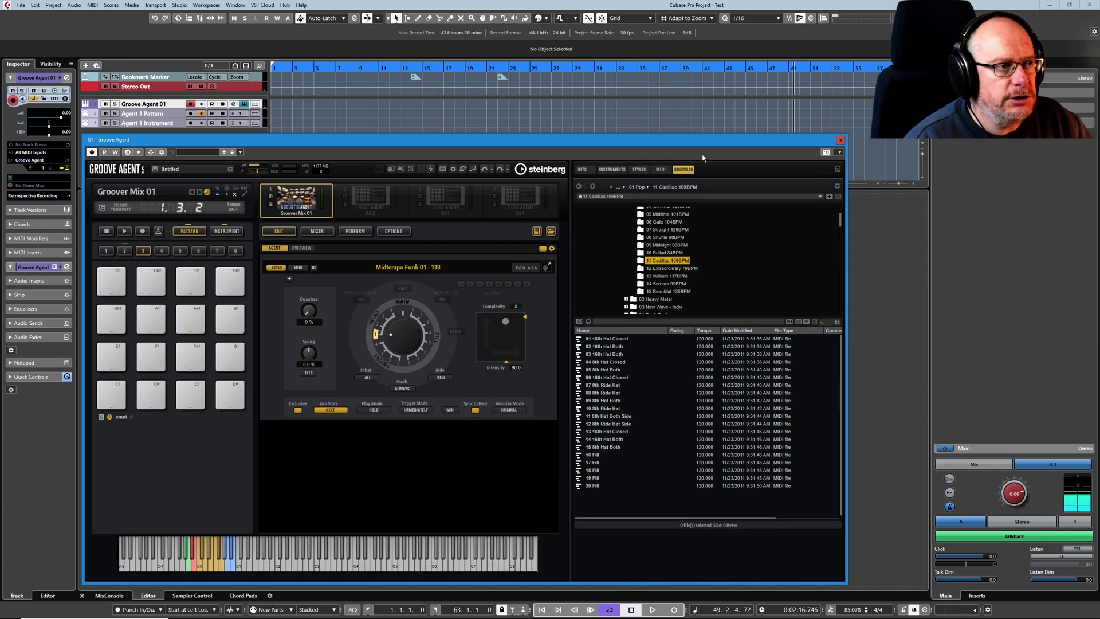
{"action": "scroll", "coordinate": [704, 269], "scroll_direction": "up", "scroll_amount": 3}
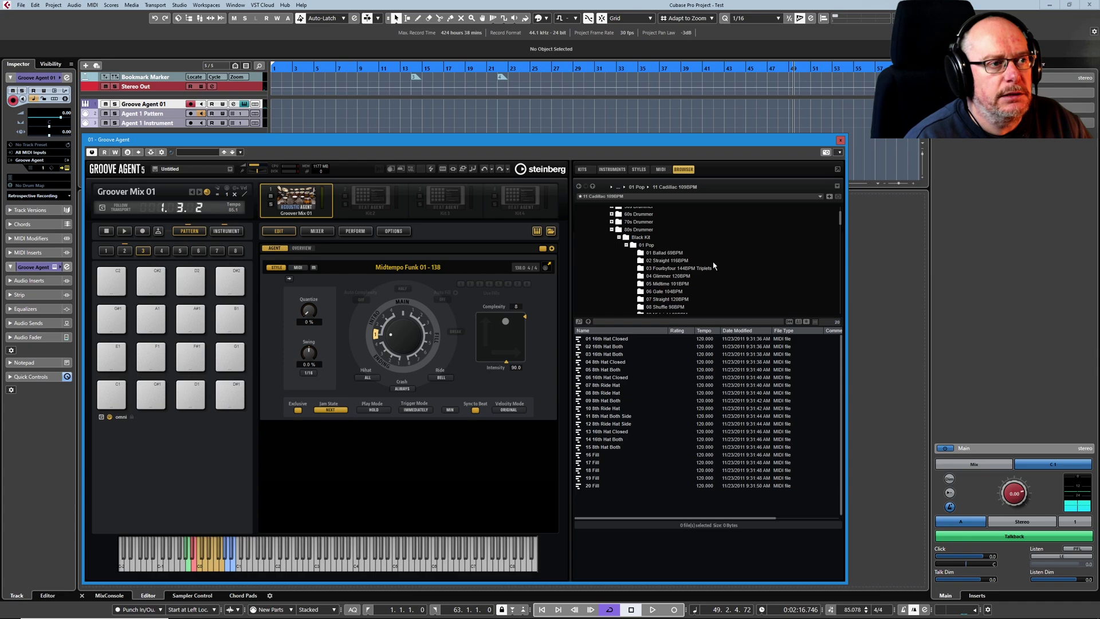
{"action": "left_click", "coordinate": [614, 229]}
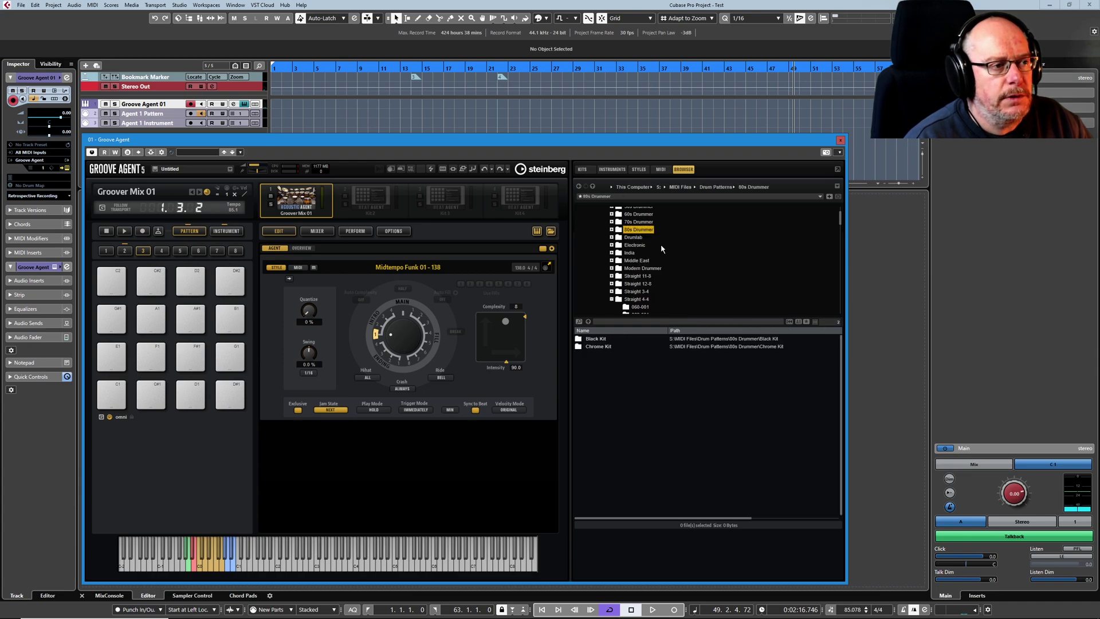
{"action": "scroll", "coordinate": [661, 244], "scroll_direction": "down", "scroll_amount": 5}
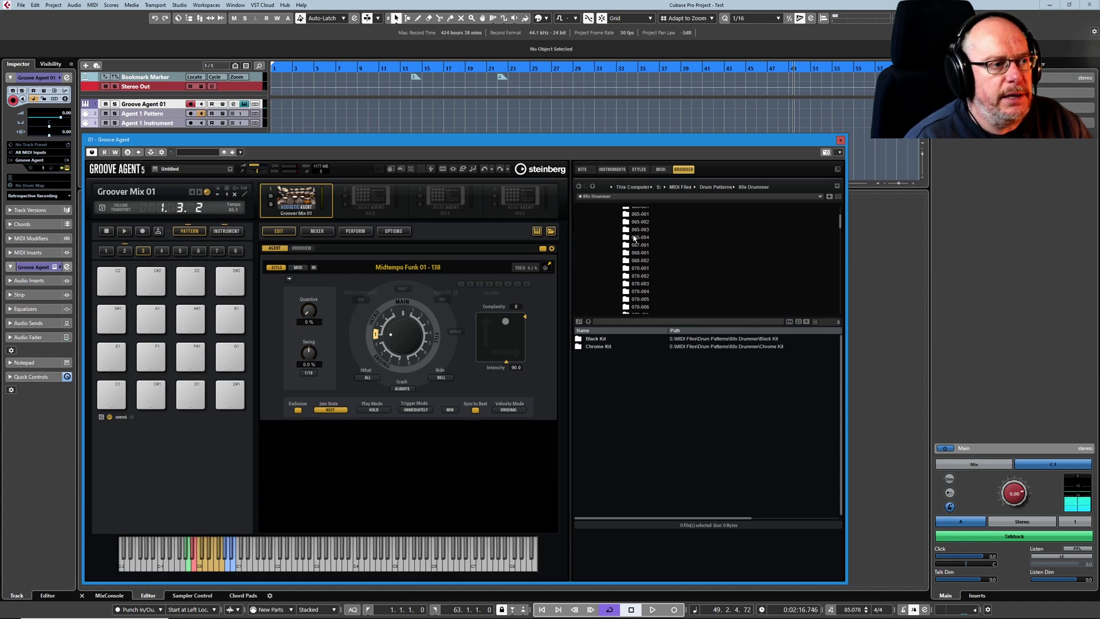
{"action": "left_click", "coordinate": [637, 229]}
{"action": "scroll", "coordinate": [668, 447], "scroll_direction": "down", "scroll_amount": 5}
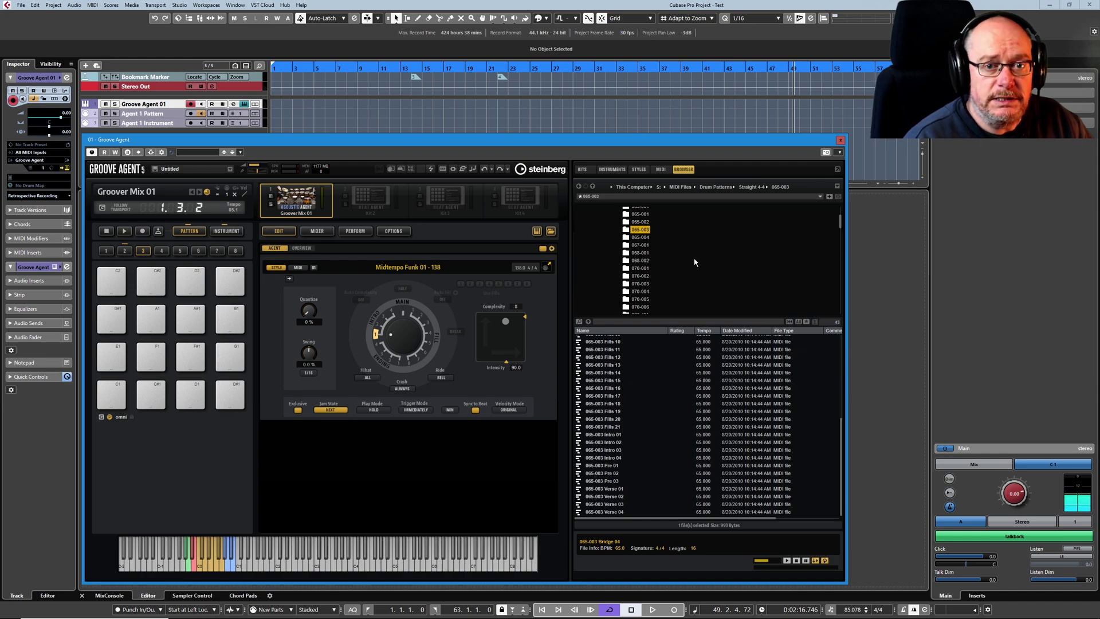
{"action": "left_click_drag", "start_coordinate": [616, 453], "coordinate": [113, 399]}
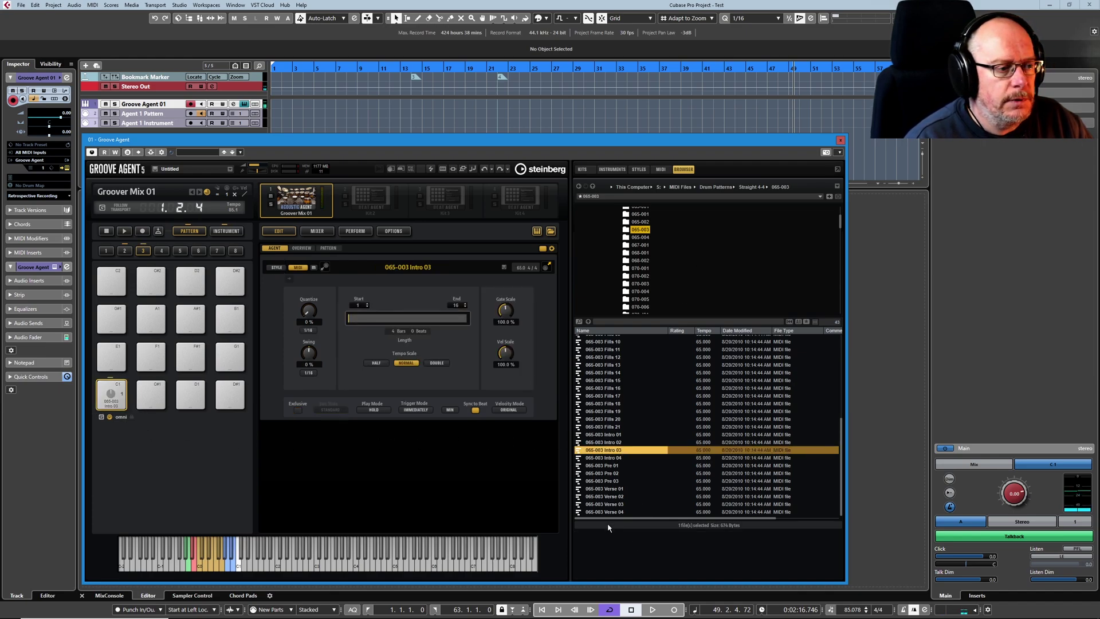
Load 065-003 Verse 01 and 065-003 Fills 18 onto the second and third bottom-row pads and audition the three loaded pads
{"action": "left_click_drag", "start_coordinate": [613, 488], "coordinate": [151, 395]}
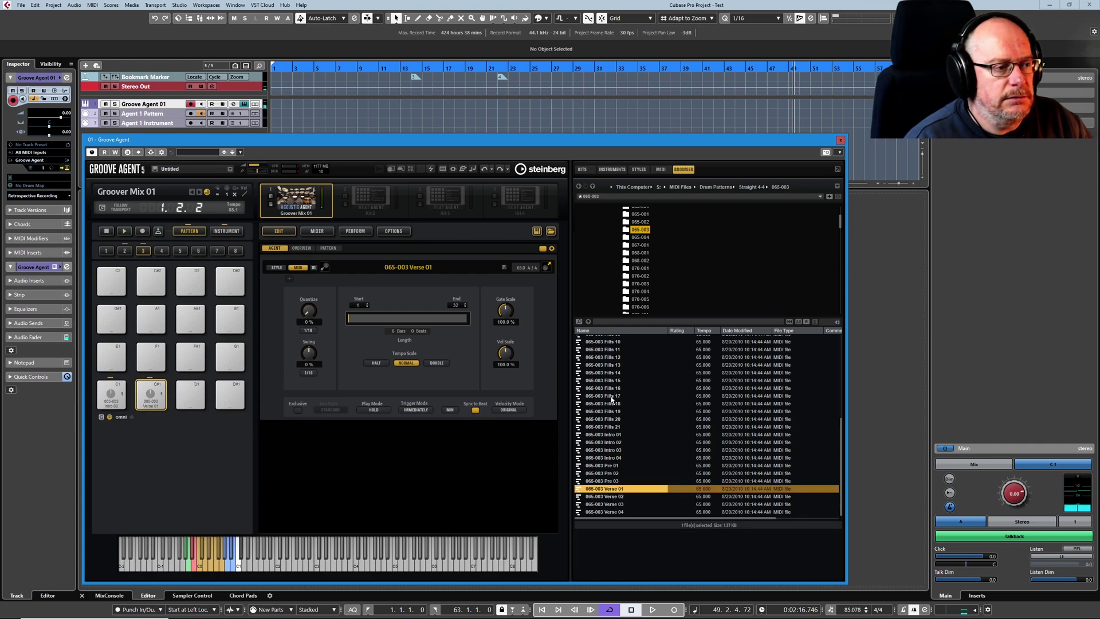
{"action": "left_click_drag", "start_coordinate": [610, 403], "coordinate": [190, 395]}
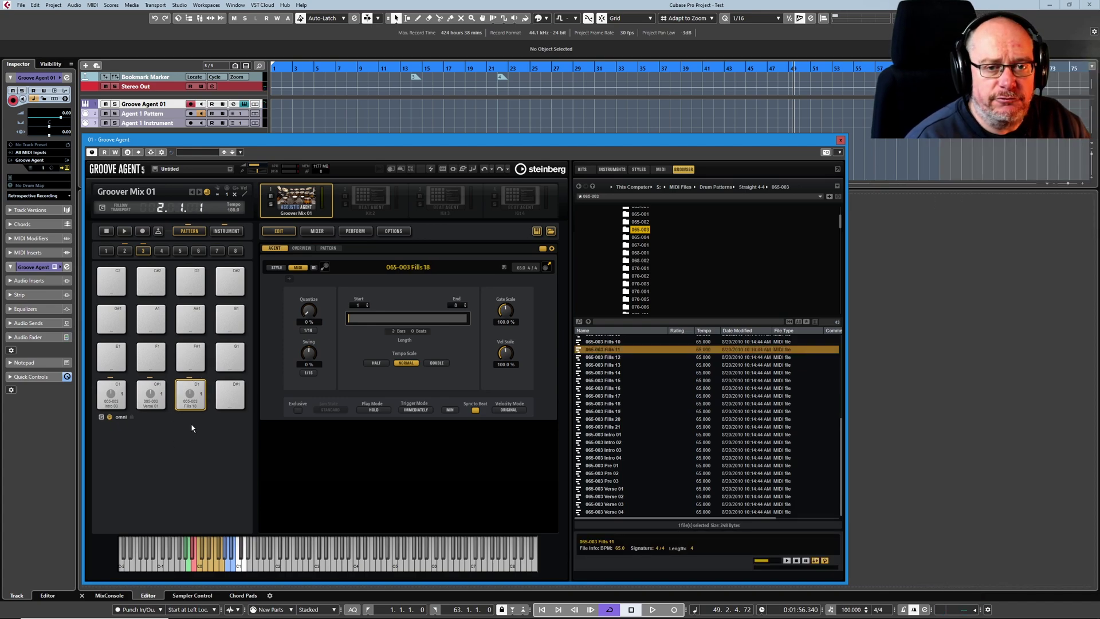
{"action": "left_click", "coordinate": [114, 393]}
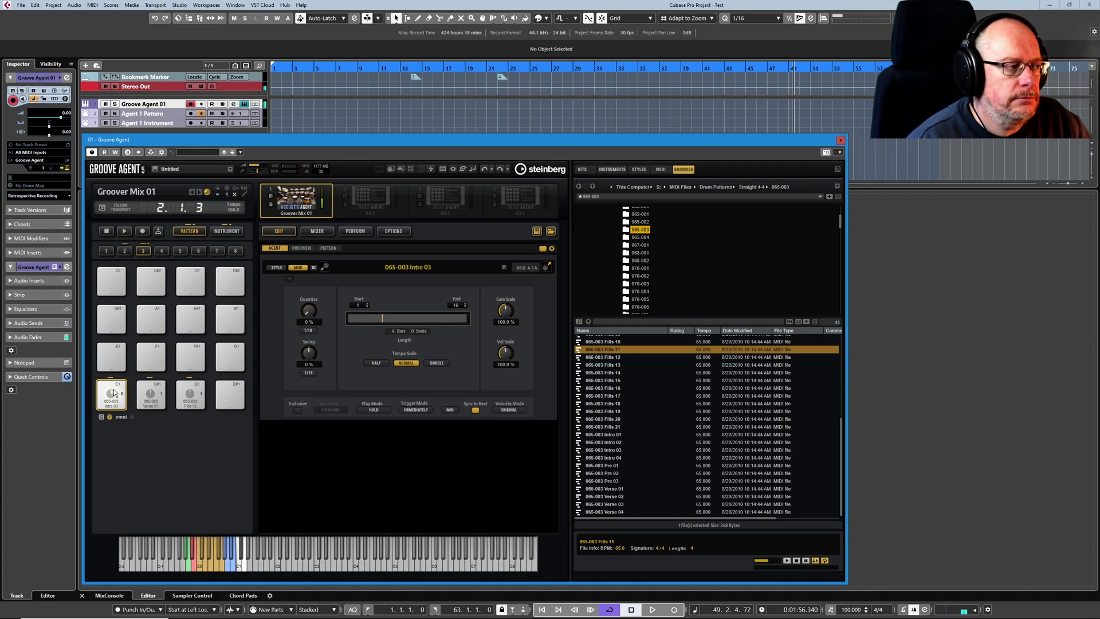
{"action": "left_click", "coordinate": [150, 390]}
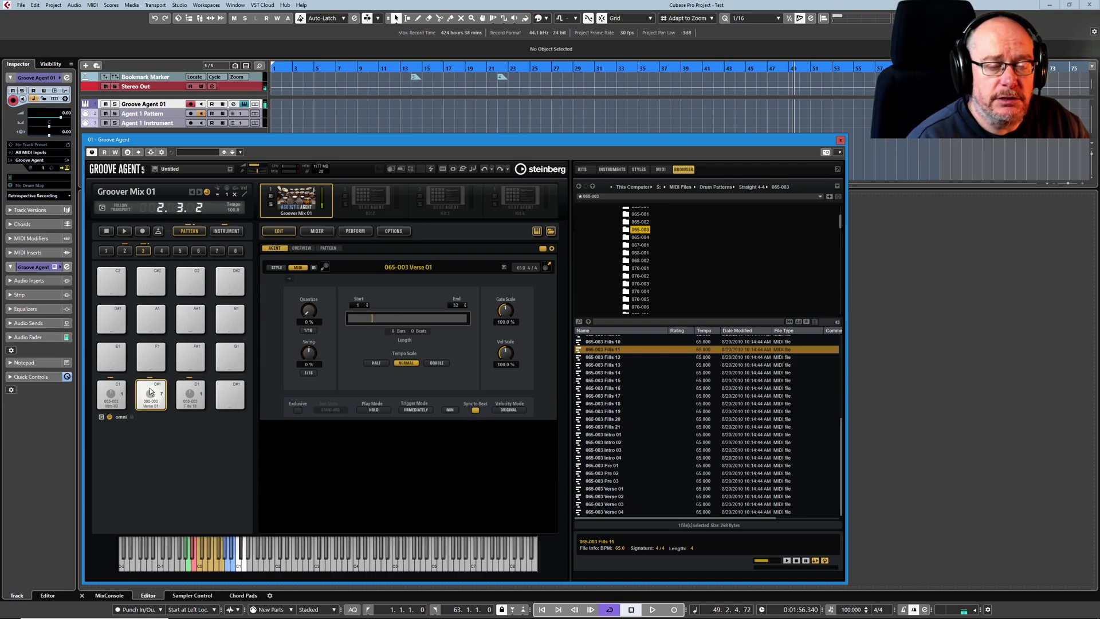
{"action": "left_click", "coordinate": [194, 392]}
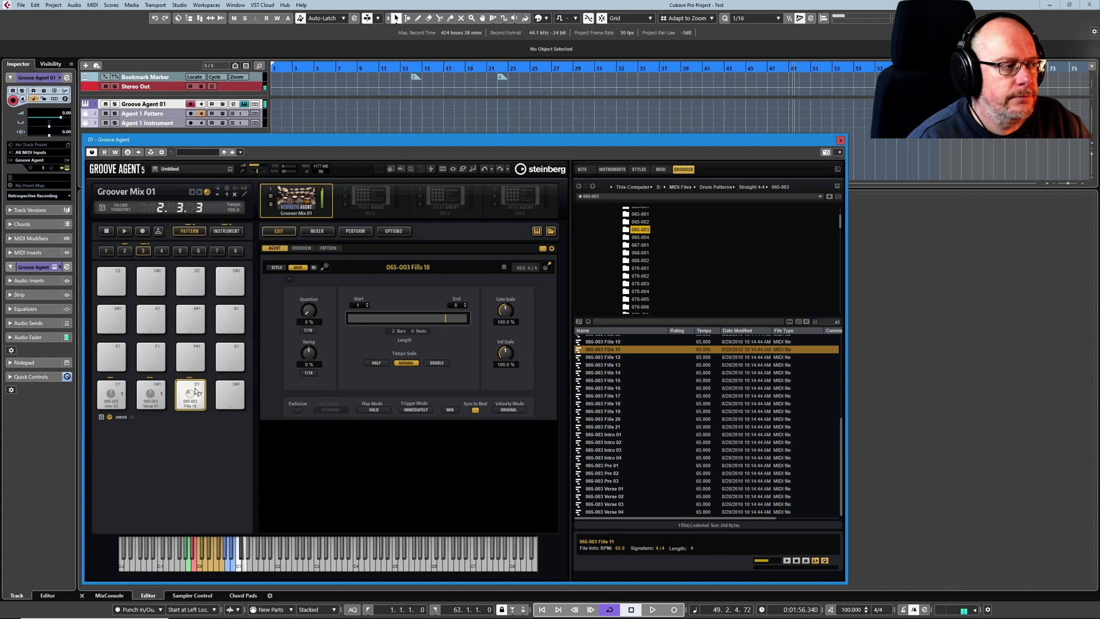
Load 065-003 Fills 13 onto the fourth bottom-row pad and enable Exclusive for all four loaded pads
{"action": "left_click", "coordinate": [614, 366]}
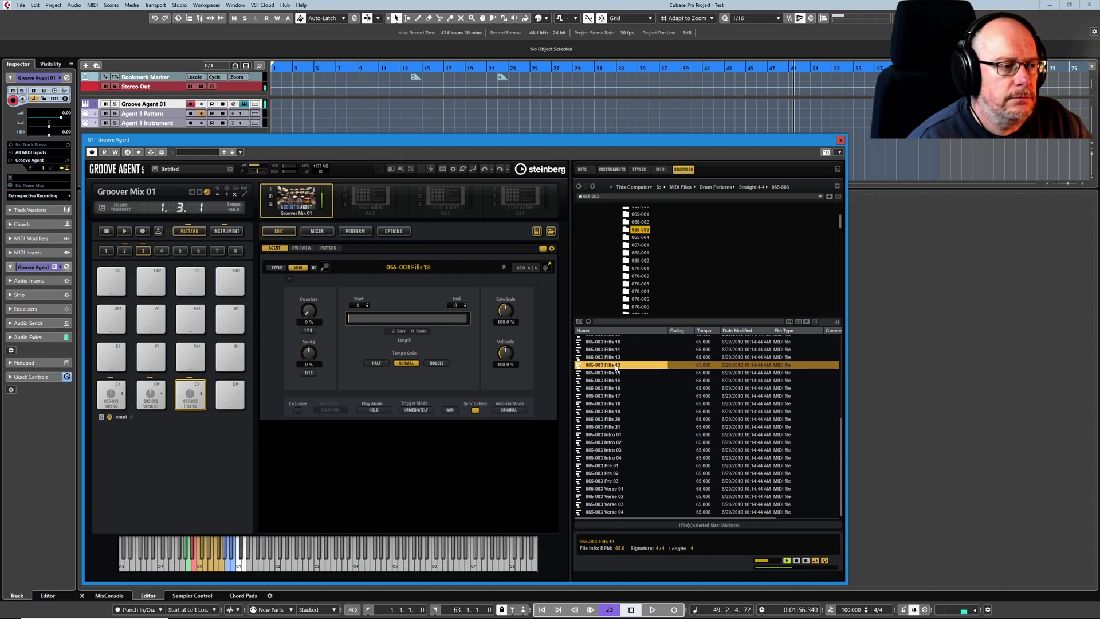
{"action": "left_click_drag", "start_coordinate": [616, 369], "coordinate": [233, 396]}
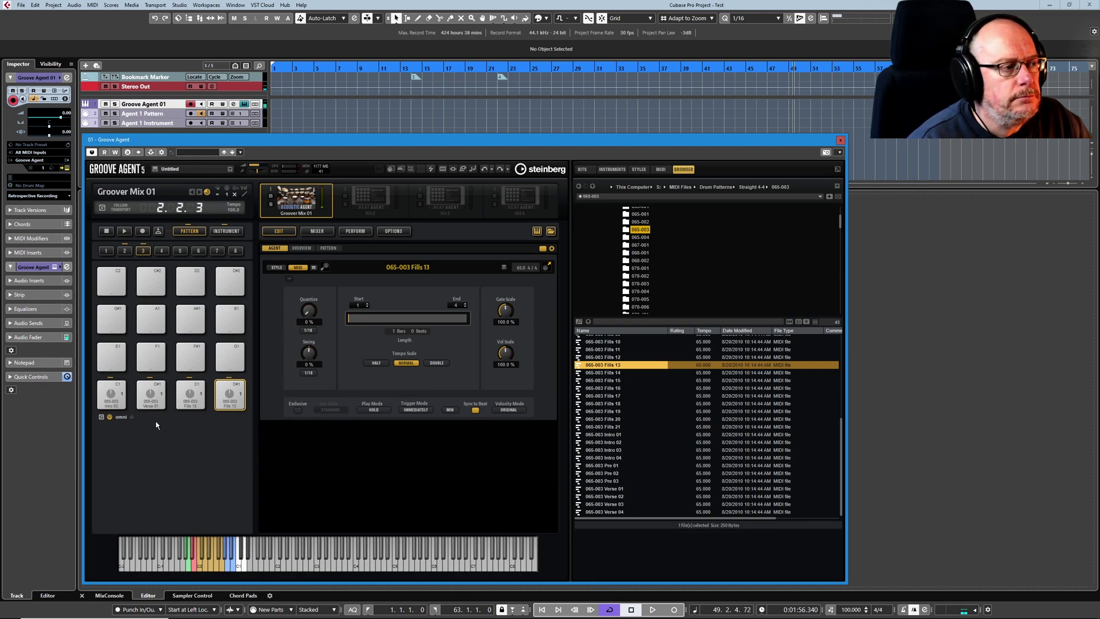
{"action": "left_click", "coordinate": [112, 395]}
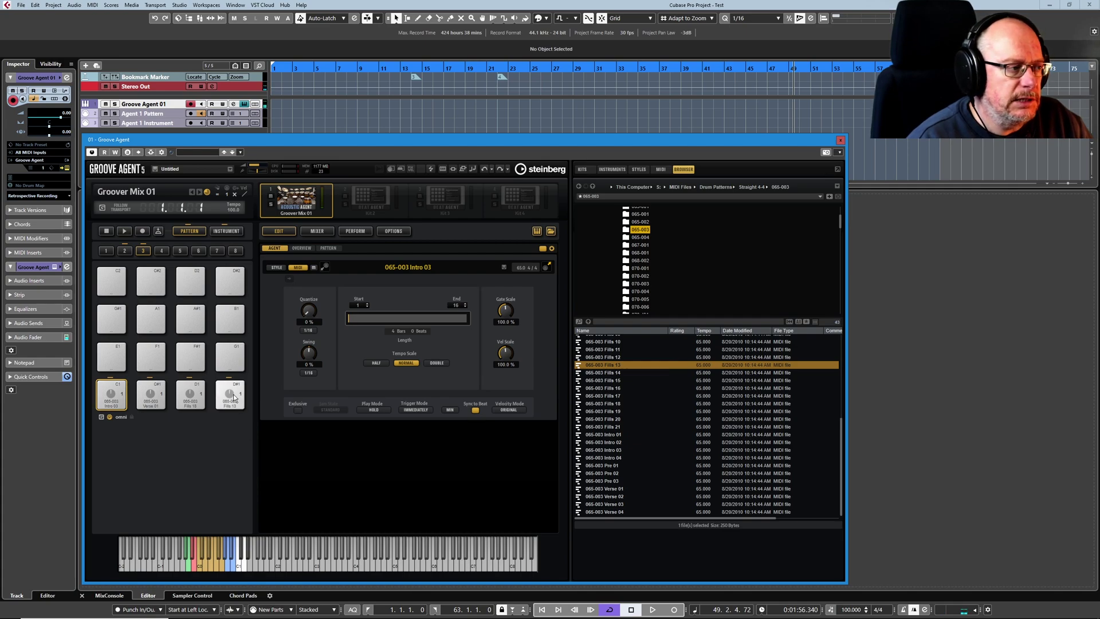
{"action": "left_click", "coordinate": [297, 410]}
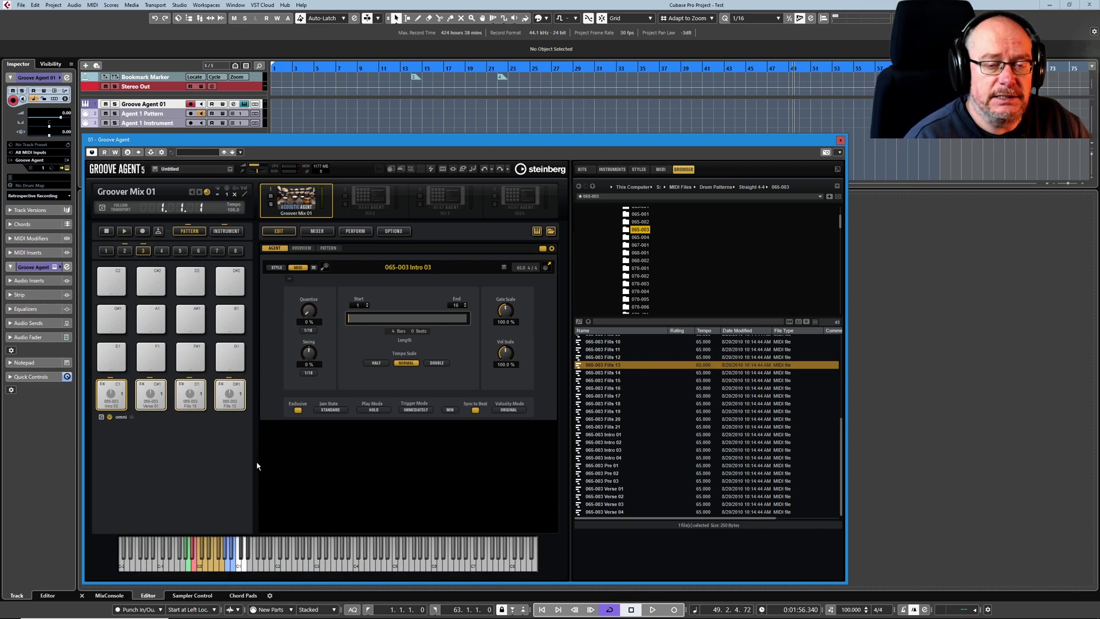
Set the Jam State to Next for the Intro 03 pad and to Return for the Fills 18 and Fills 13 pads
{"action": "left_click", "coordinate": [330, 410]}
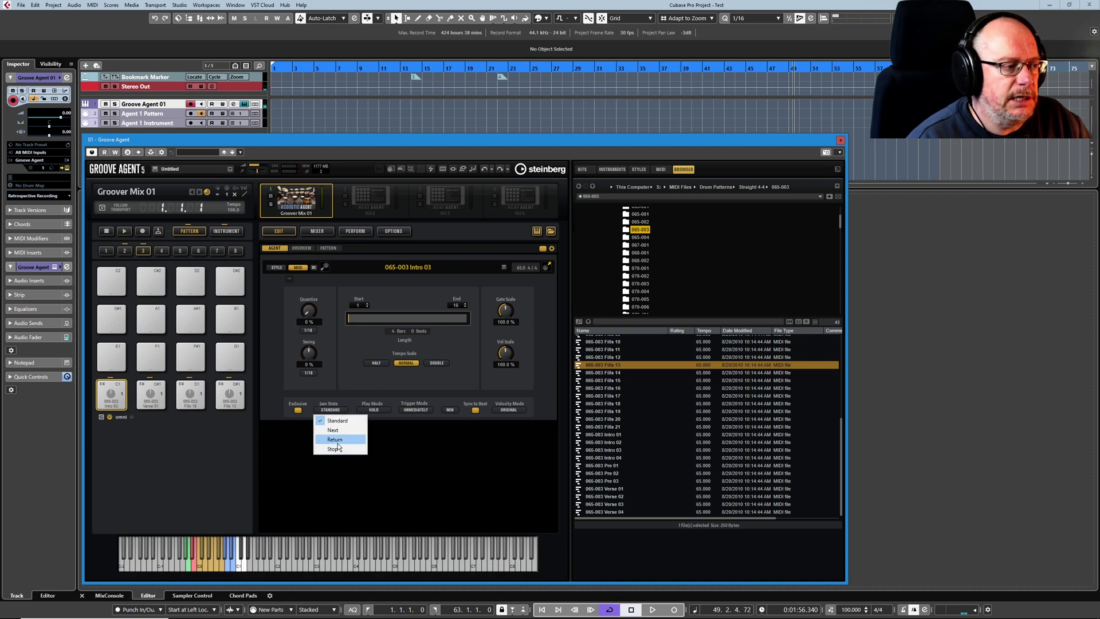
{"action": "left_click", "coordinate": [335, 429]}
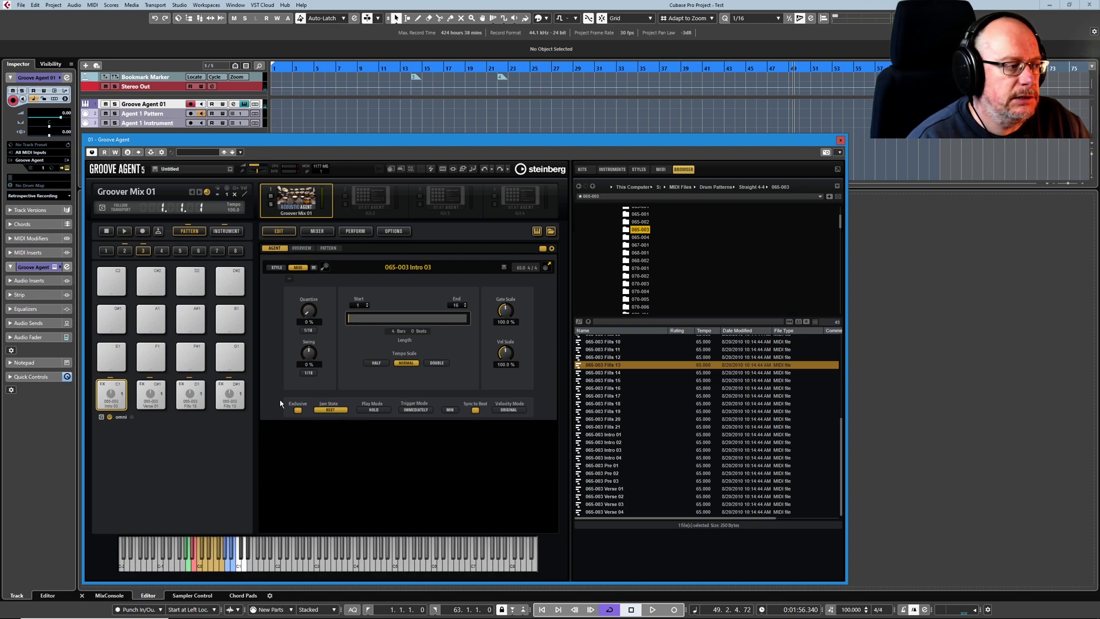
{"action": "left_click", "coordinate": [152, 397]}
{"action": "left_click", "coordinate": [191, 394]}
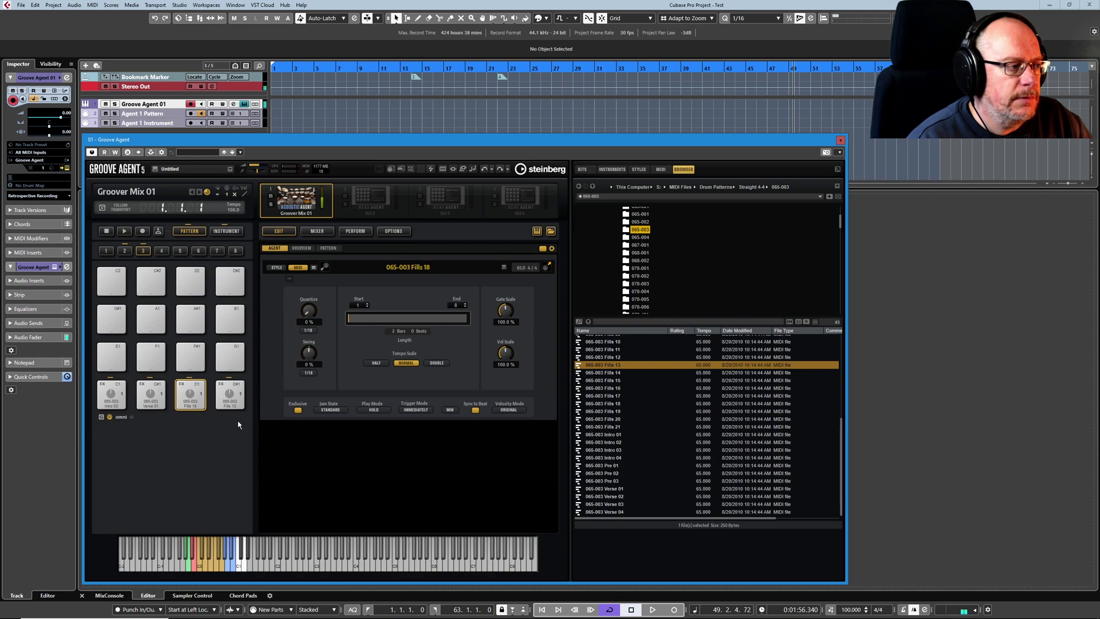
{"action": "left_click", "coordinate": [330, 410]}
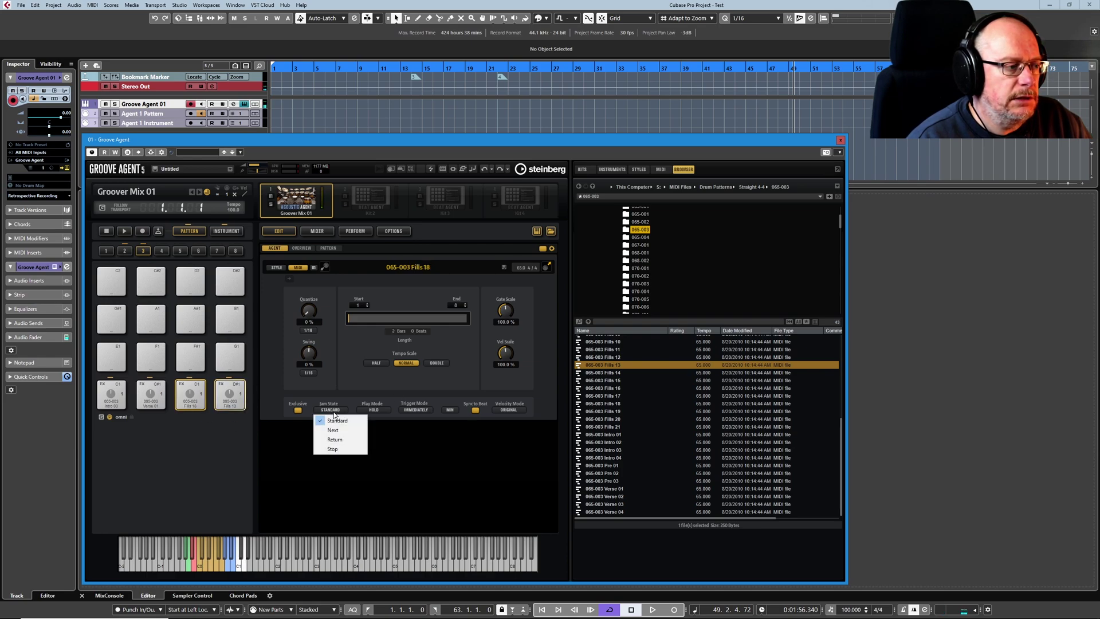
{"action": "left_click", "coordinate": [336, 439]}
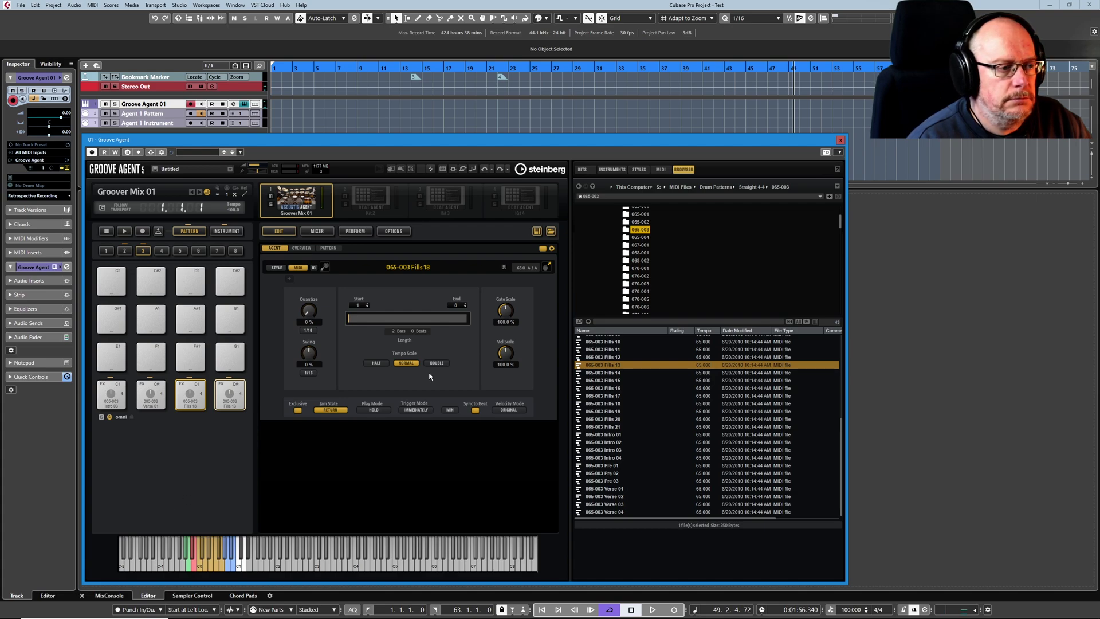
Preview 065-003 Fills 20 and load it onto the empty pad directly above the Intro 03 pad
{"action": "left_click", "coordinate": [605, 420]}
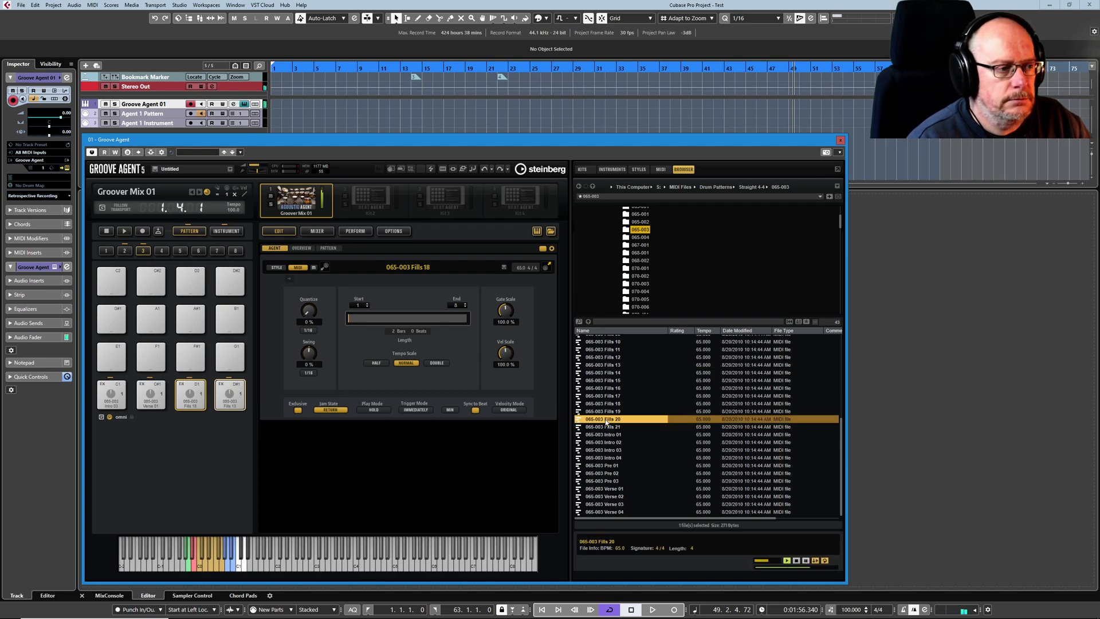
{"action": "left_click", "coordinate": [796, 562]}
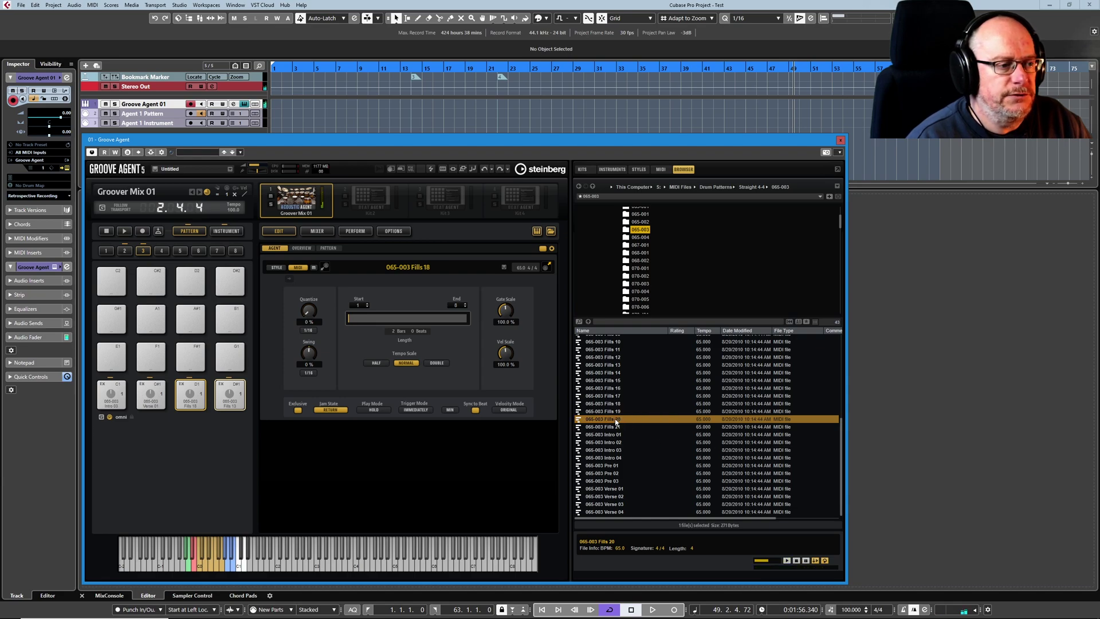
{"action": "left_click_drag", "start_coordinate": [617, 423], "coordinate": [111, 357]}
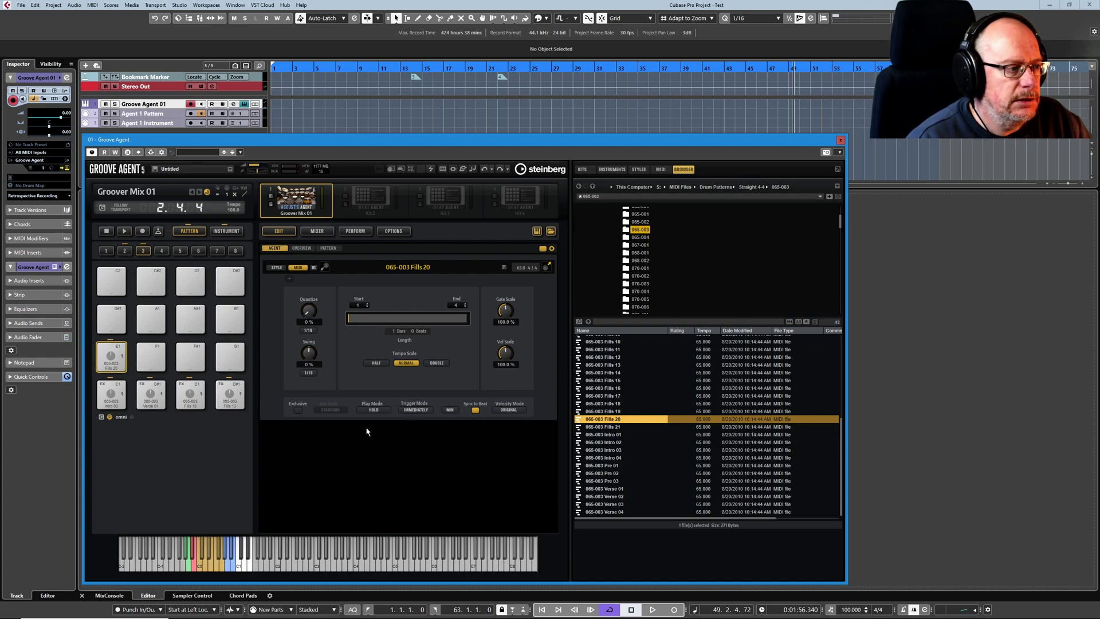
Enable Exclusive for the Fills 20 pad and set its Jam State to Stop
{"action": "left_click", "coordinate": [374, 410]}
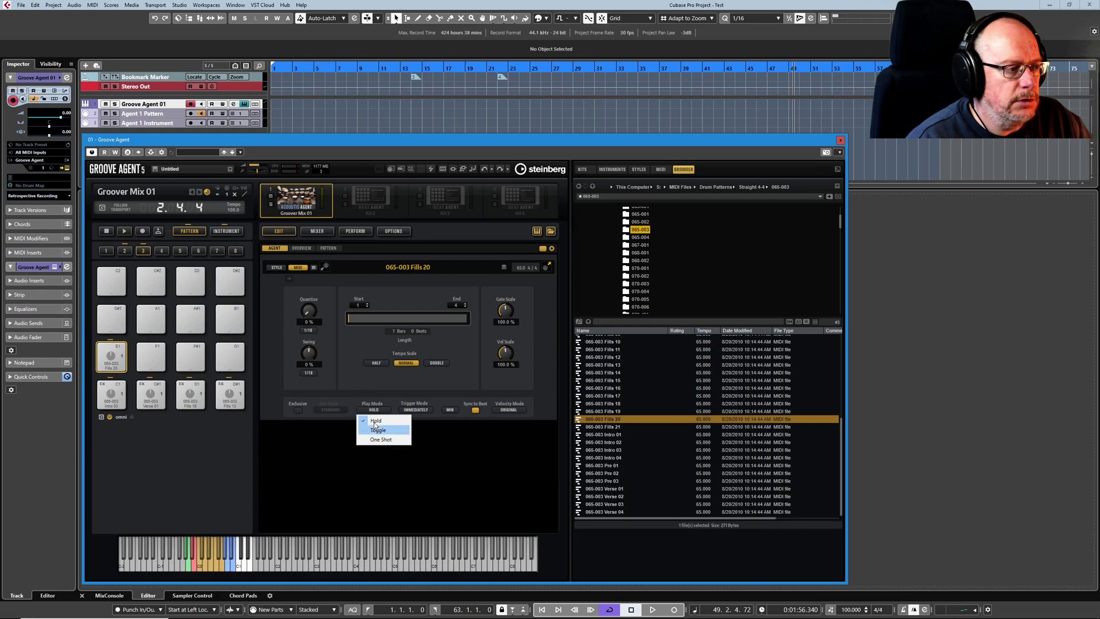
{"action": "left_click", "coordinate": [297, 410]}
{"action": "left_click", "coordinate": [330, 410]}
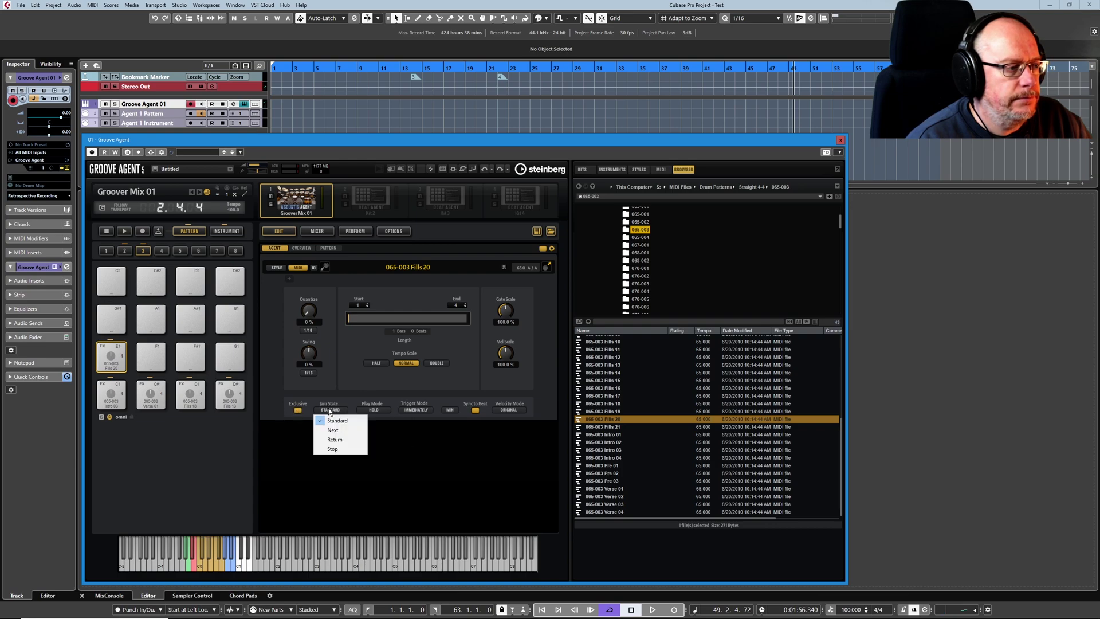
{"action": "left_click", "coordinate": [343, 450]}
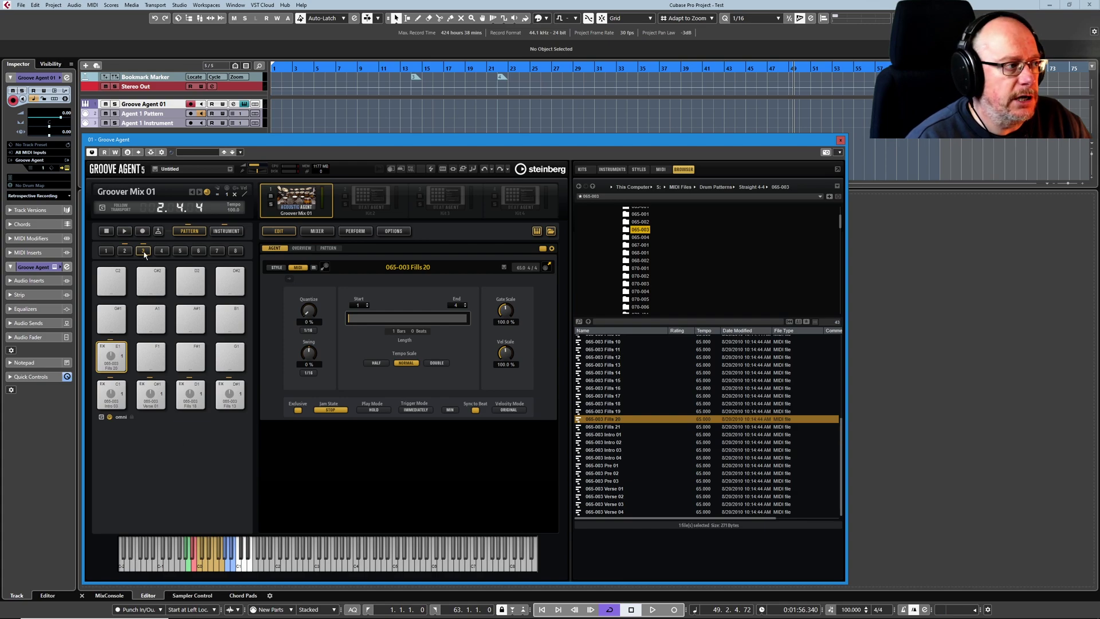
Turn on Jam mode, trigger the Intro 03 pad, and set its bar value beside Trigger Mode to 1 Bar
{"action": "left_click", "coordinate": [158, 231]}
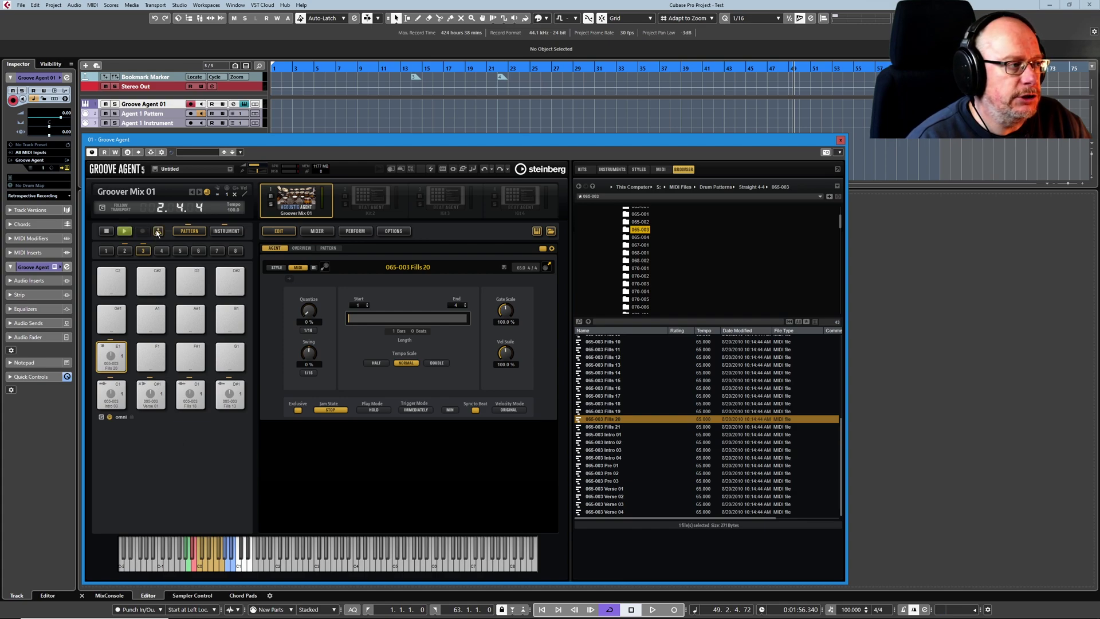
{"action": "left_click", "coordinate": [112, 393]}
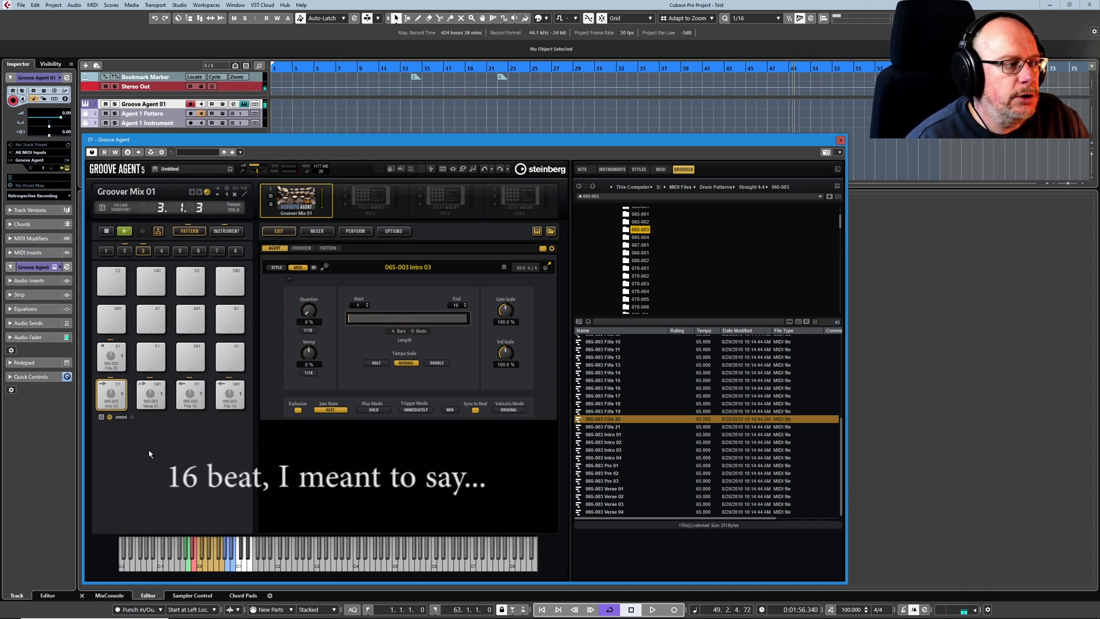
{"action": "left_click", "coordinate": [449, 409]}
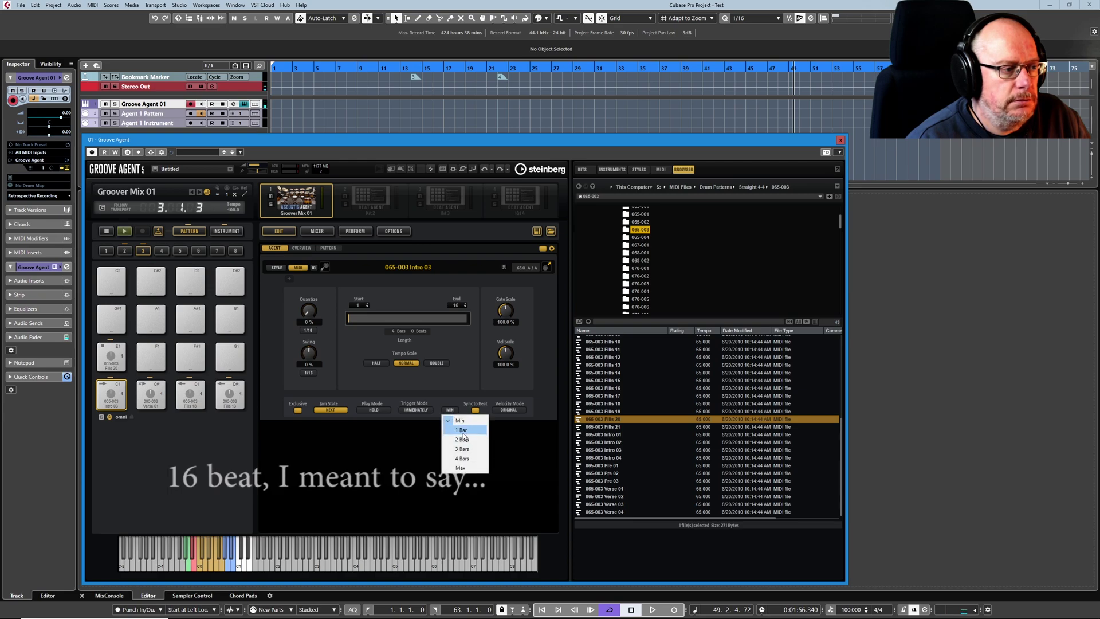
{"action": "left_click", "coordinate": [463, 431]}
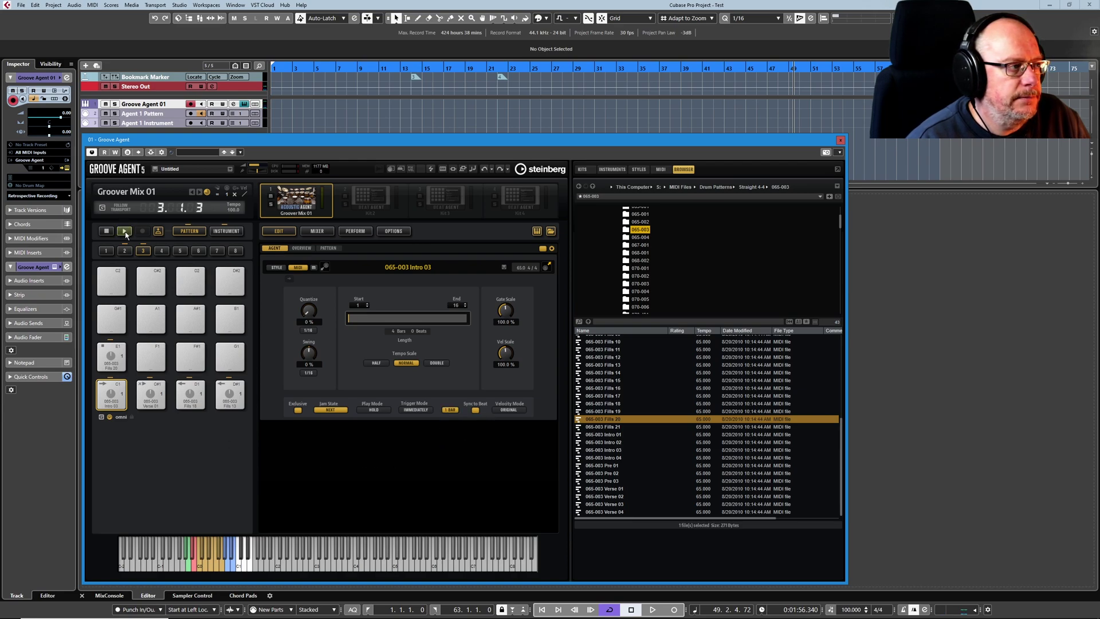
Start the jam playback and set the bar value beside Trigger Mode to 1 Bar for the Fills 18 pad
{"action": "left_click", "coordinate": [125, 232]}
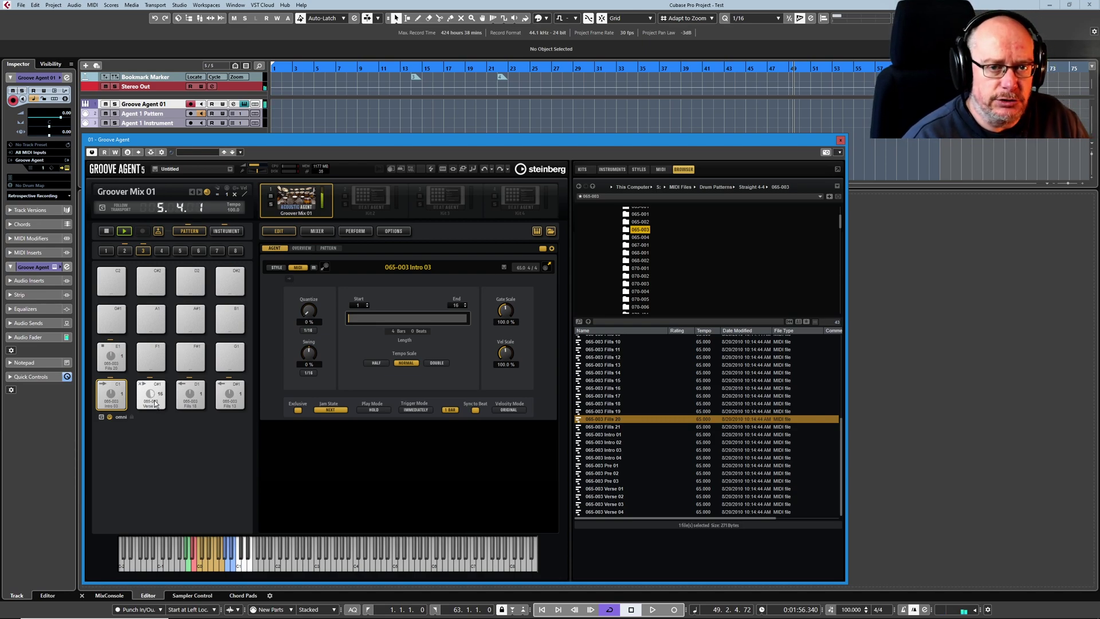
{"action": "left_click", "coordinate": [195, 391]}
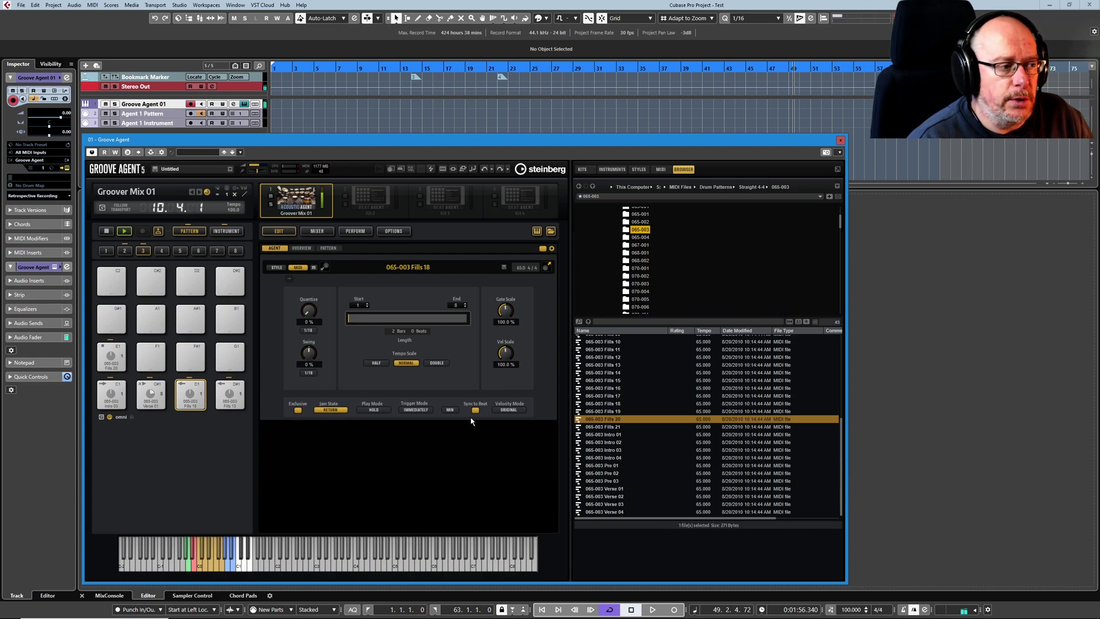
{"action": "left_click", "coordinate": [454, 410]}
{"action": "left_click", "coordinate": [453, 432]}
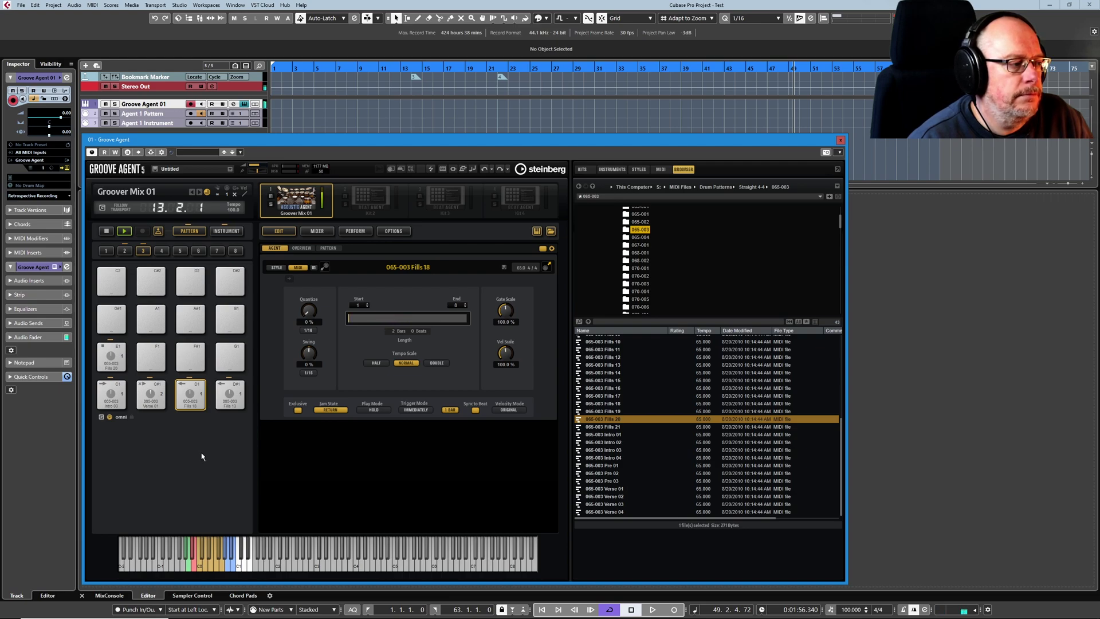
Test the running jam by triggering the Verse 01, Fills 18 and Fills 13 pads in turn
{"action": "left_click", "coordinate": [152, 399]}
{"action": "left_click", "coordinate": [179, 405]}
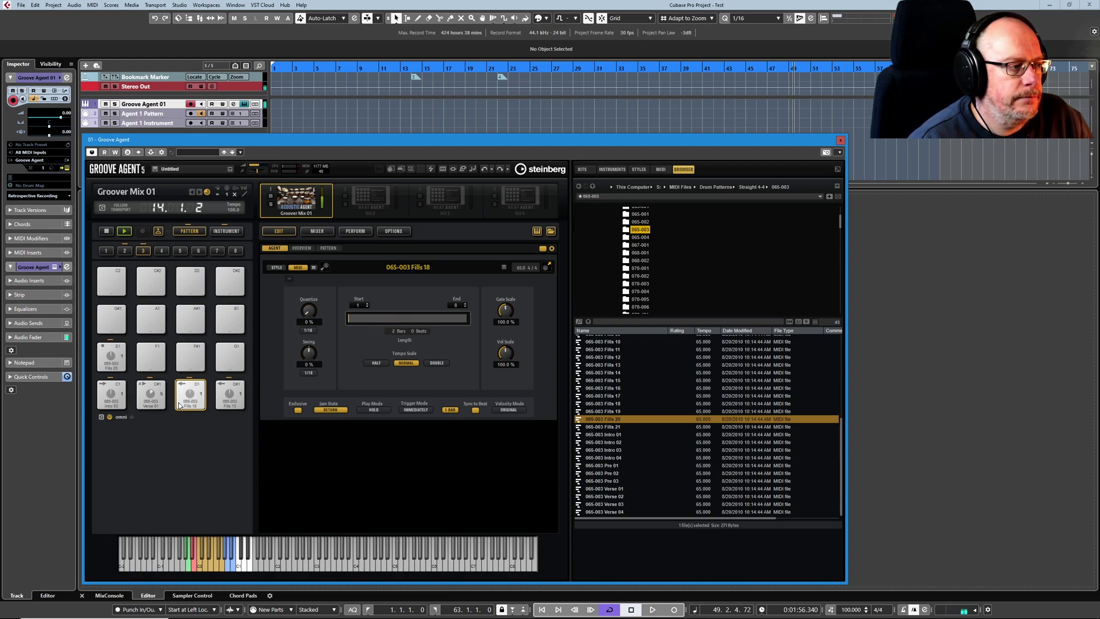
{"action": "left_click", "coordinate": [232, 395]}
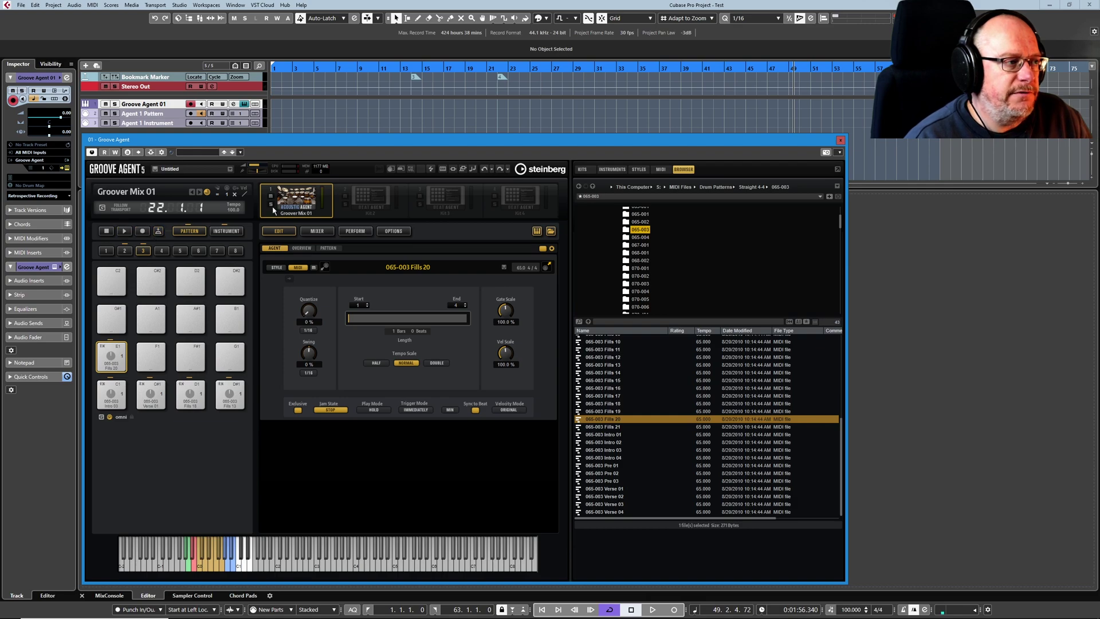
Remove the Groover Mix 01 kit and load Funambolic 16ths from the Acoustic Agent Studio Kit library into the emptied slot
{"action": "right_click", "coordinate": [296, 196]}
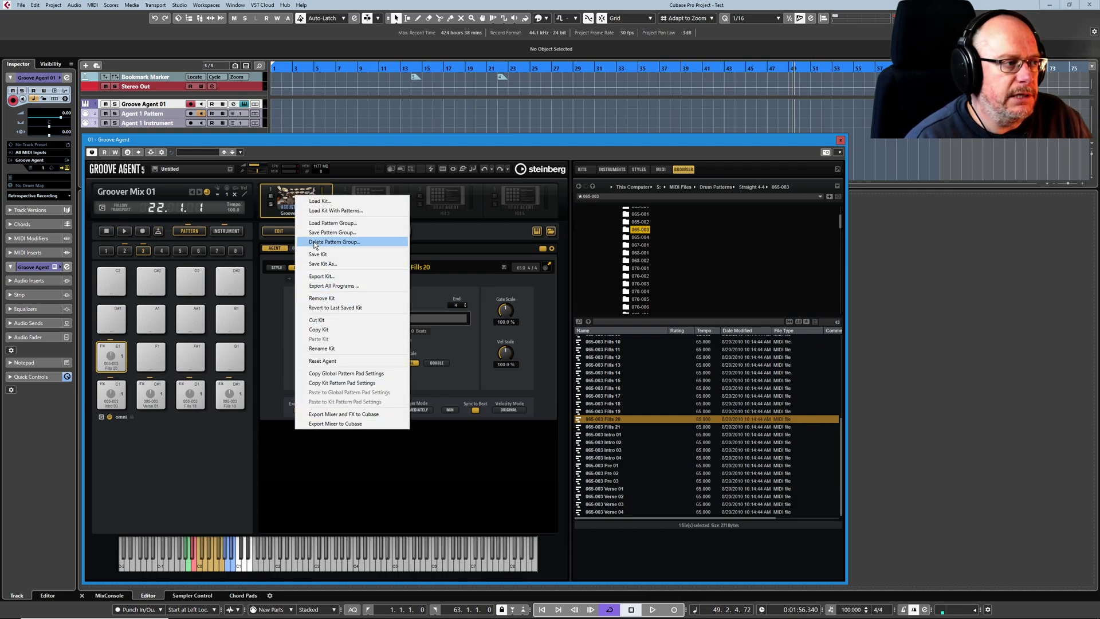
{"action": "left_click", "coordinate": [325, 298]}
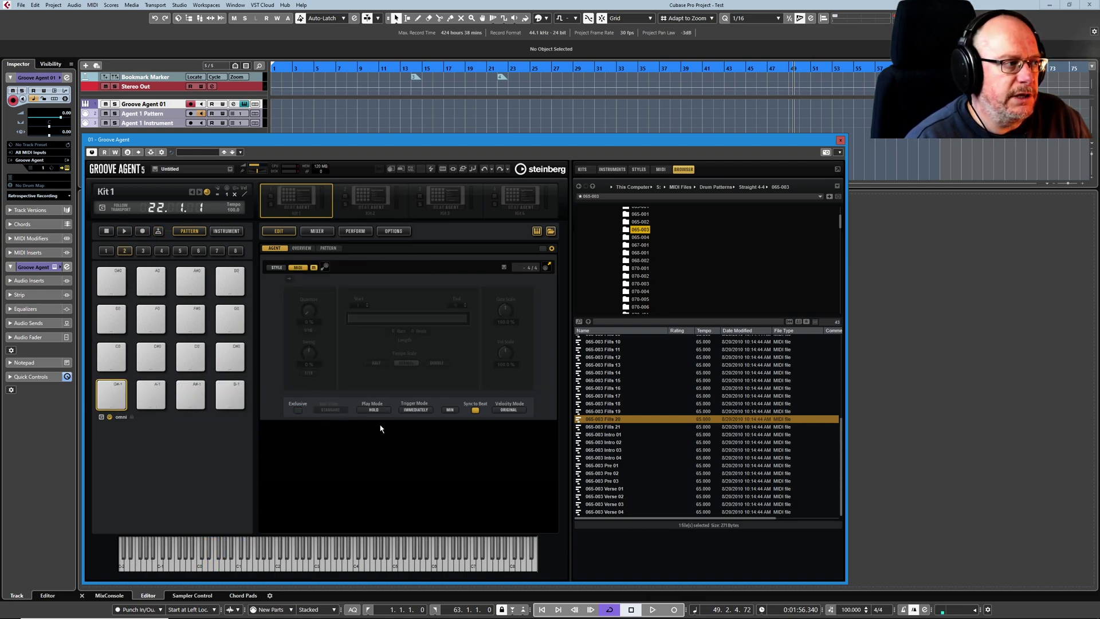
{"action": "right_click", "coordinate": [317, 202]}
{"action": "left_click", "coordinate": [333, 205]}
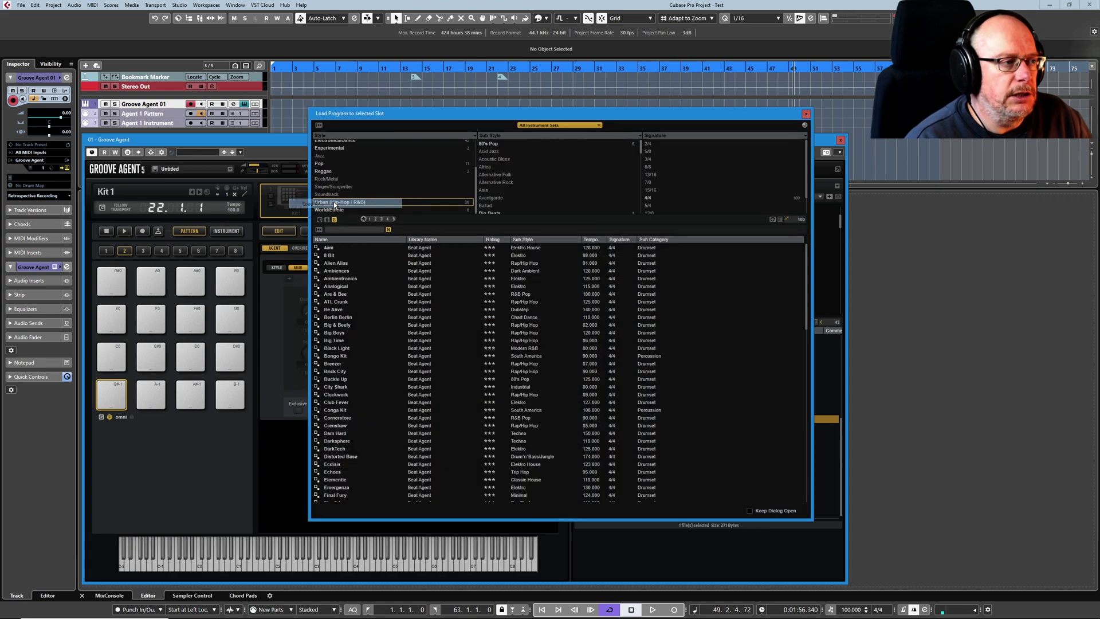
{"action": "left_click", "coordinate": [546, 126]}
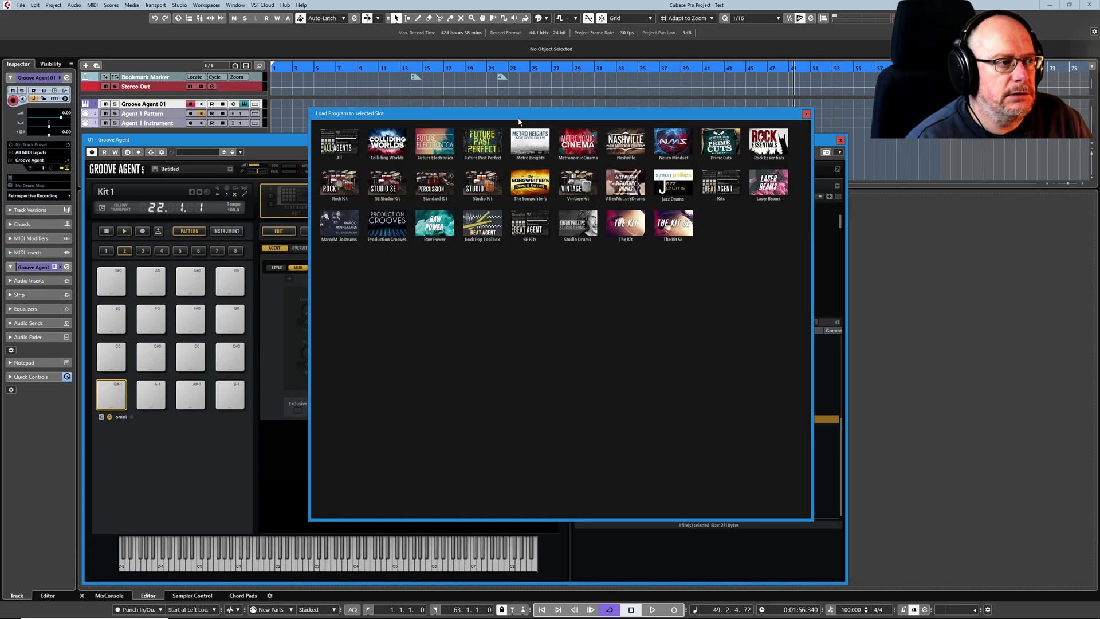
{"action": "left_click", "coordinate": [479, 187]}
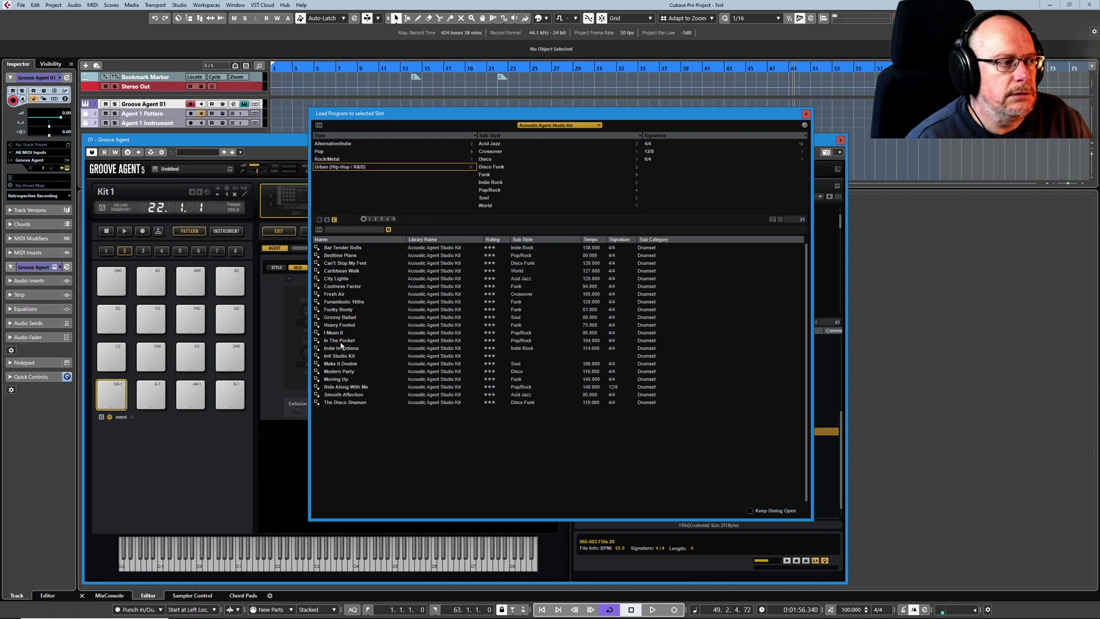
{"action": "double_click", "coordinate": [343, 307]}
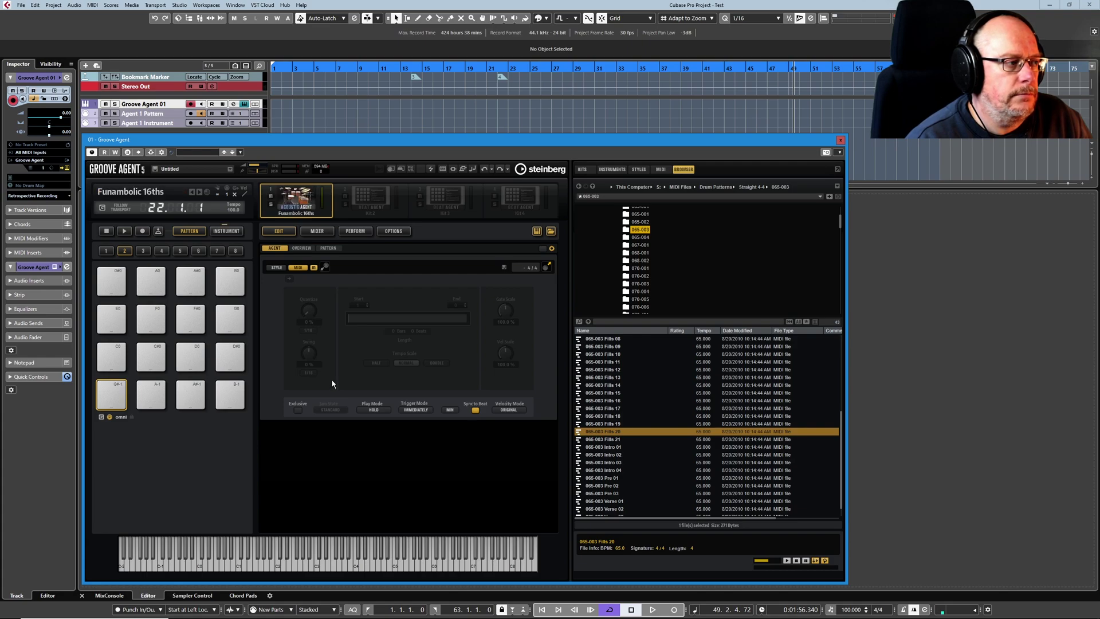
Place the MIDI files 065-003 Intro 04, Verse 01, Fills 19 and Fills 20 on the four lowest pads of pattern group 2 as an exclusive group
{"action": "key", "text": "Down"}
{"action": "key", "text": "Down"}
{"action": "key", "text": "Down"}
{"action": "key", "text": "Down"}
{"action": "key", "text": "Down"}
{"action": "key", "text": "Down"}
{"action": "left_click_drag", "start_coordinate": [612, 471], "coordinate": [112, 397]}
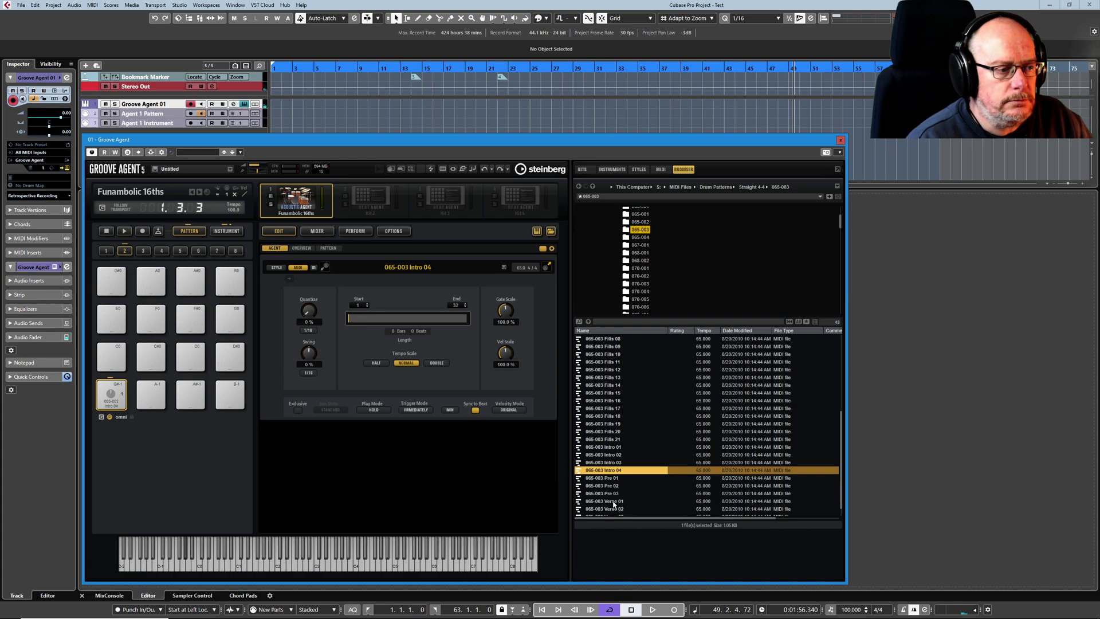
{"action": "left_click_drag", "start_coordinate": [614, 504], "coordinate": [150, 396]}
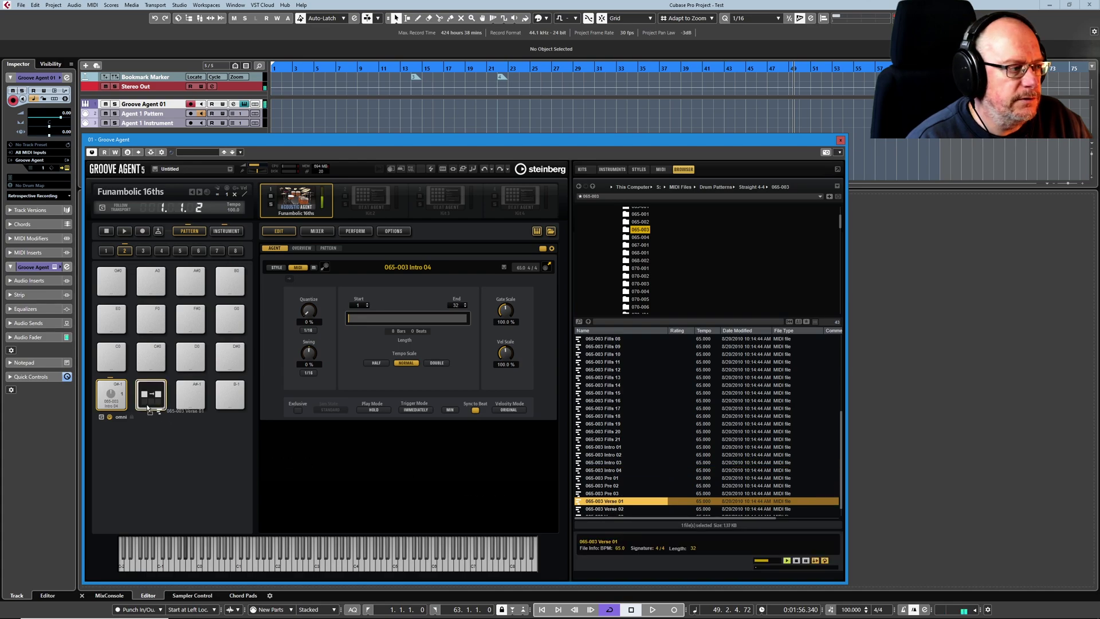
{"action": "left_click", "coordinate": [609, 423]}
{"action": "left_click", "coordinate": [609, 431], "text": "shift"}
{"action": "left_click_drag", "start_coordinate": [609, 430], "coordinate": [192, 401]}
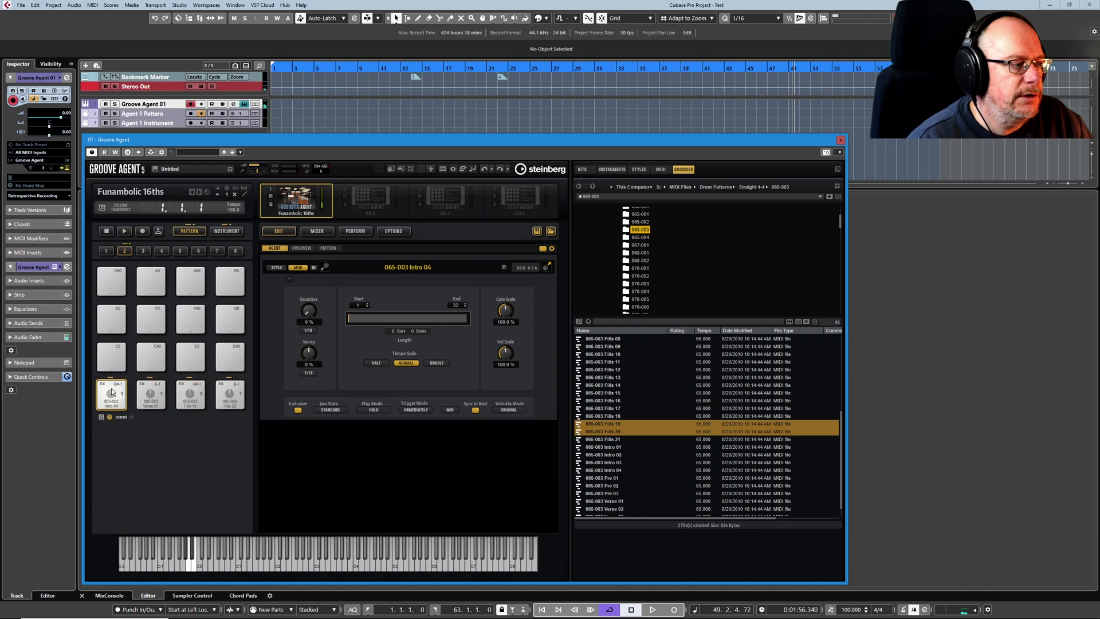
Set the Jam State of the Intro 04 pad to Next and of the Fills 19 and Fills 20 pads to Return
{"action": "left_click", "coordinate": [326, 410]}
{"action": "left_click", "coordinate": [354, 422]}
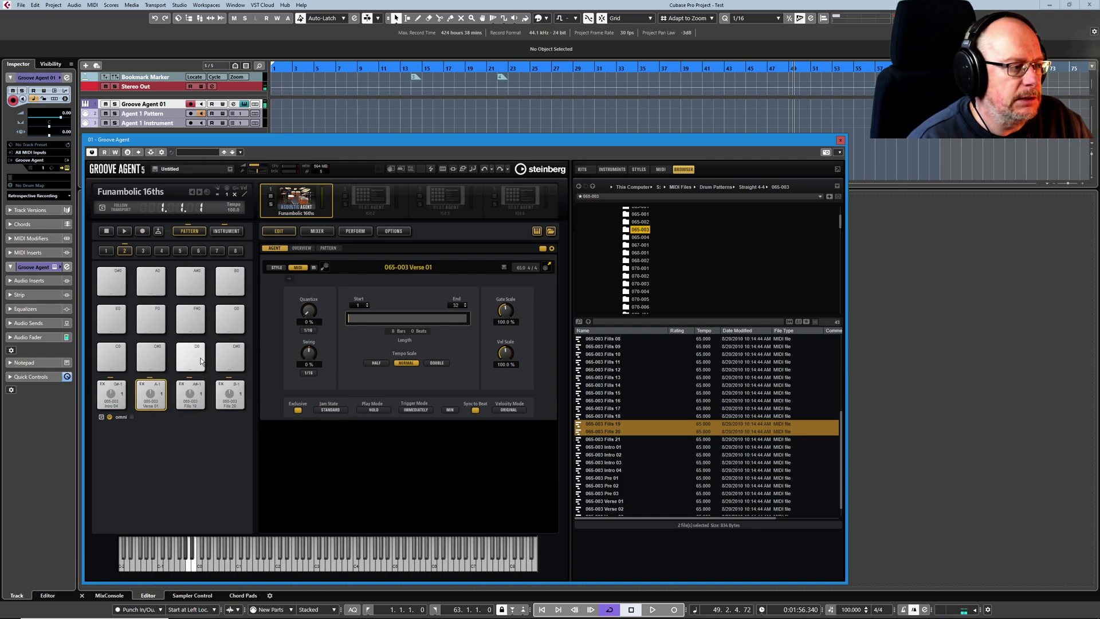
{"action": "left_click", "coordinate": [191, 394]}
{"action": "left_click", "coordinate": [330, 409]}
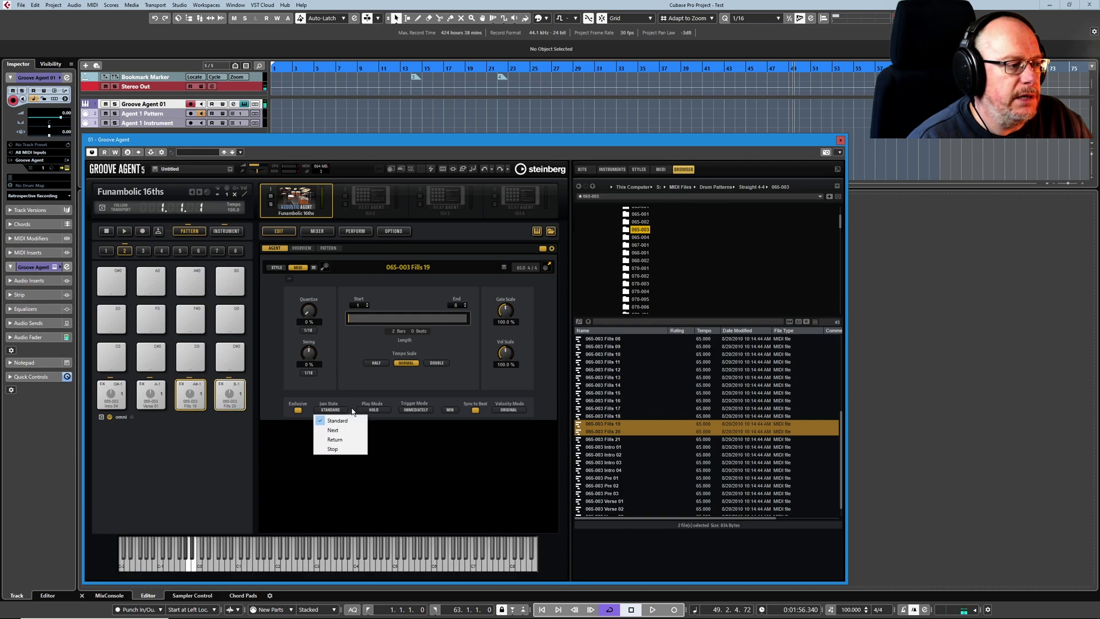
{"action": "left_click", "coordinate": [341, 439]}
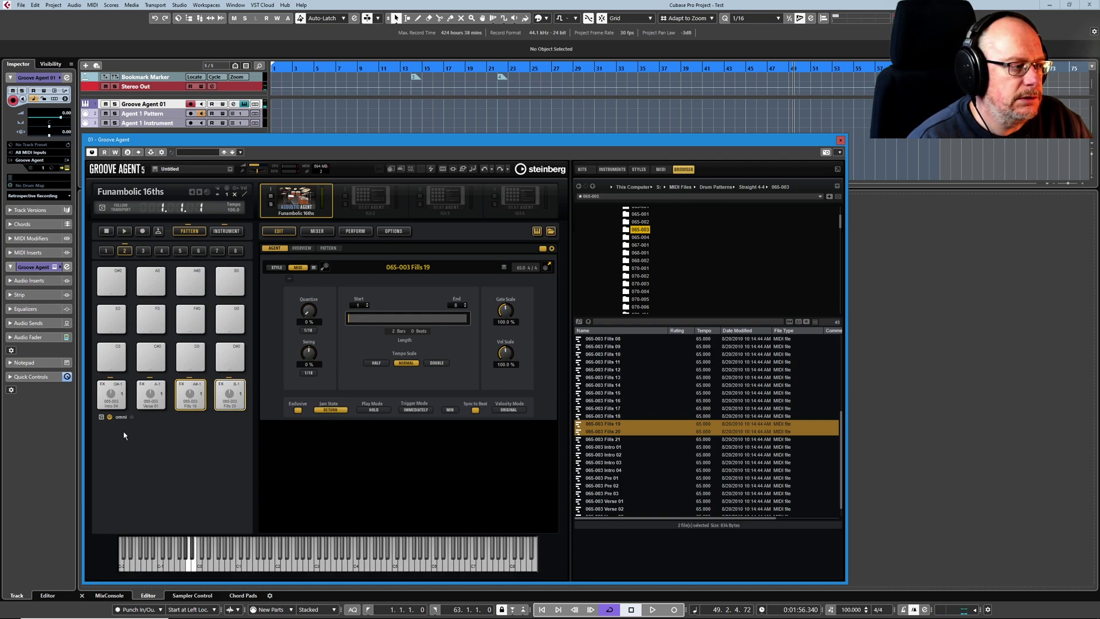
Turn on Jam mode, test it by triggering Verse 01, Fills 19, Fills 20 and Intro 04, and stop playback
{"action": "left_click", "coordinate": [150, 394]}
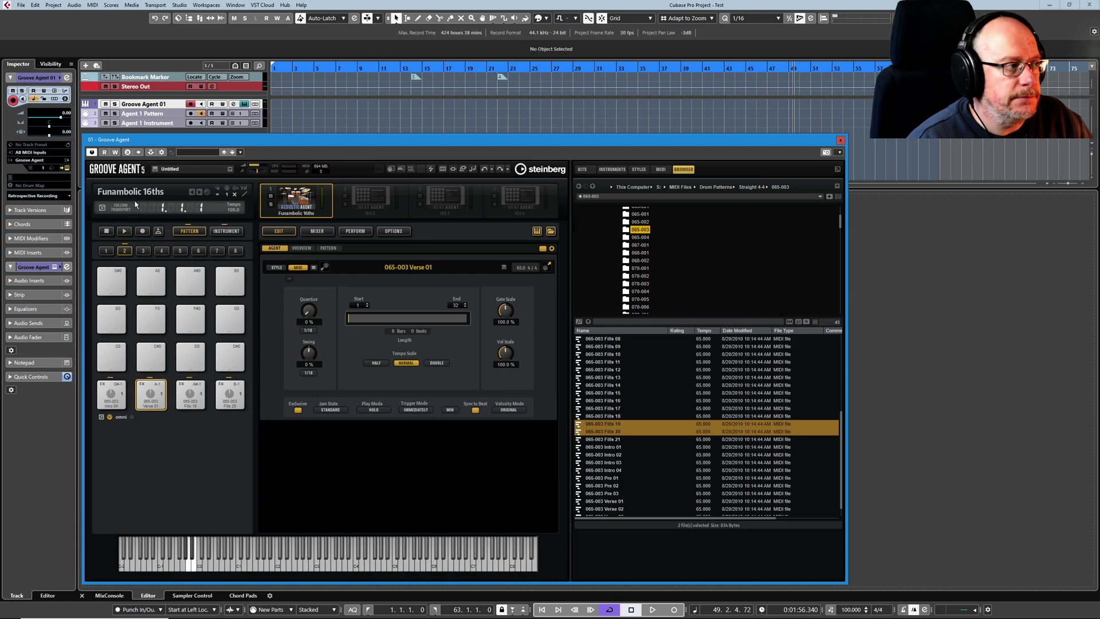
{"action": "left_click", "coordinate": [158, 232]}
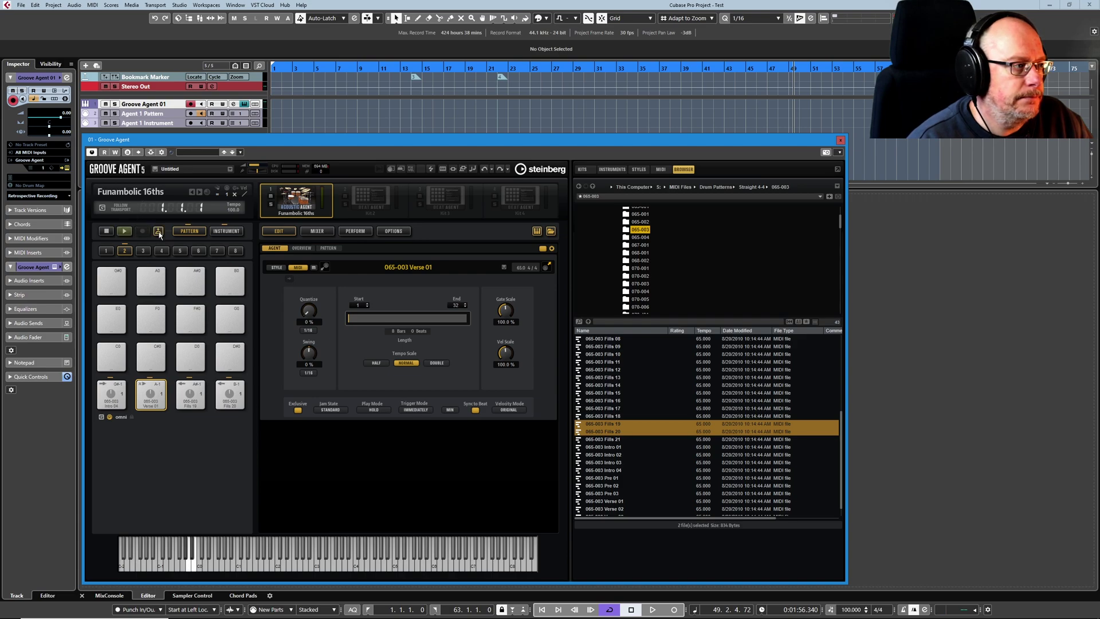
{"action": "left_click", "coordinate": [152, 391]}
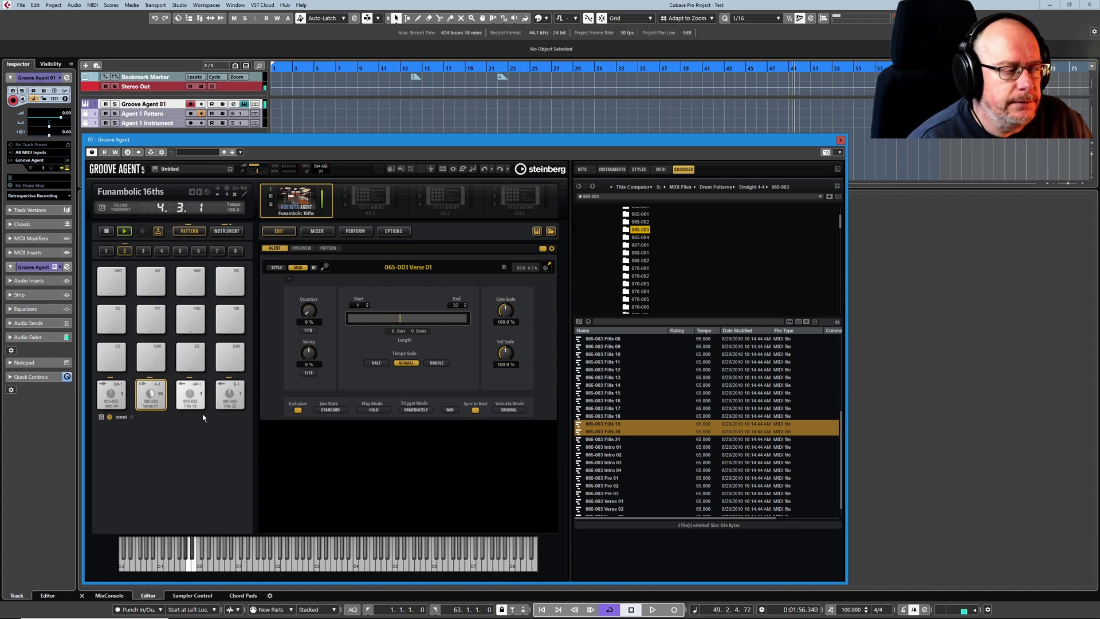
{"action": "left_click", "coordinate": [191, 389]}
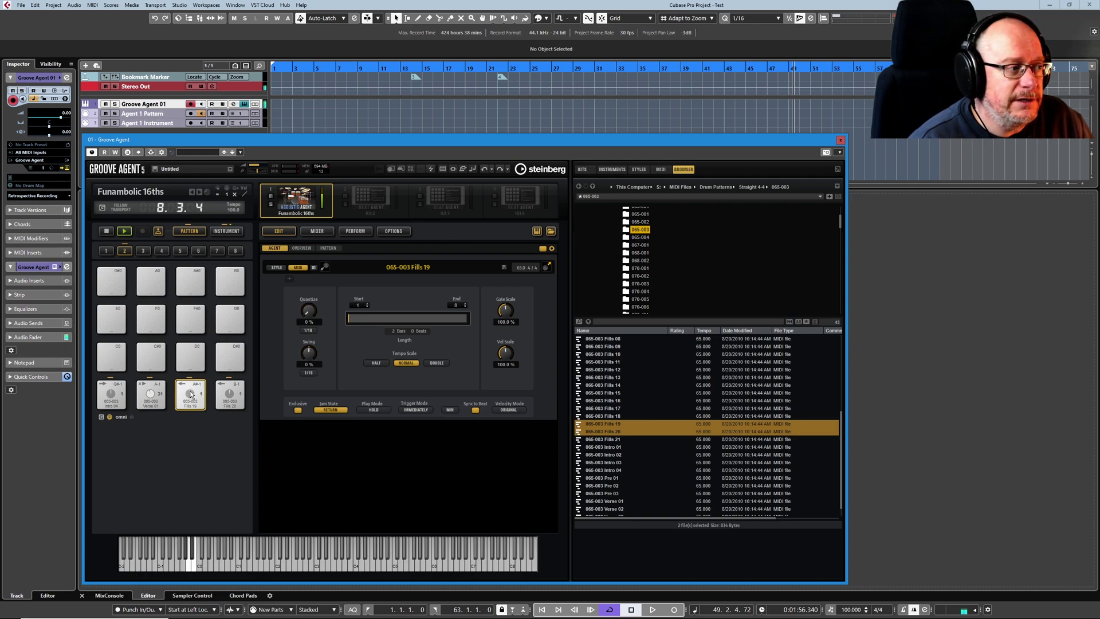
{"action": "left_click", "coordinate": [231, 393]}
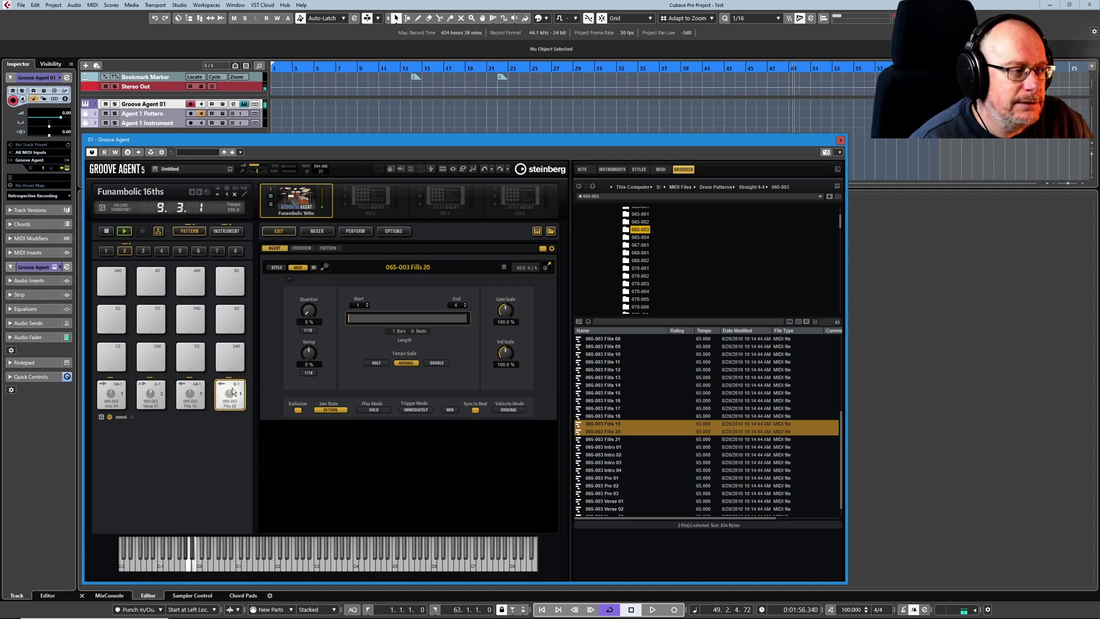
{"action": "left_click", "coordinate": [198, 392]}
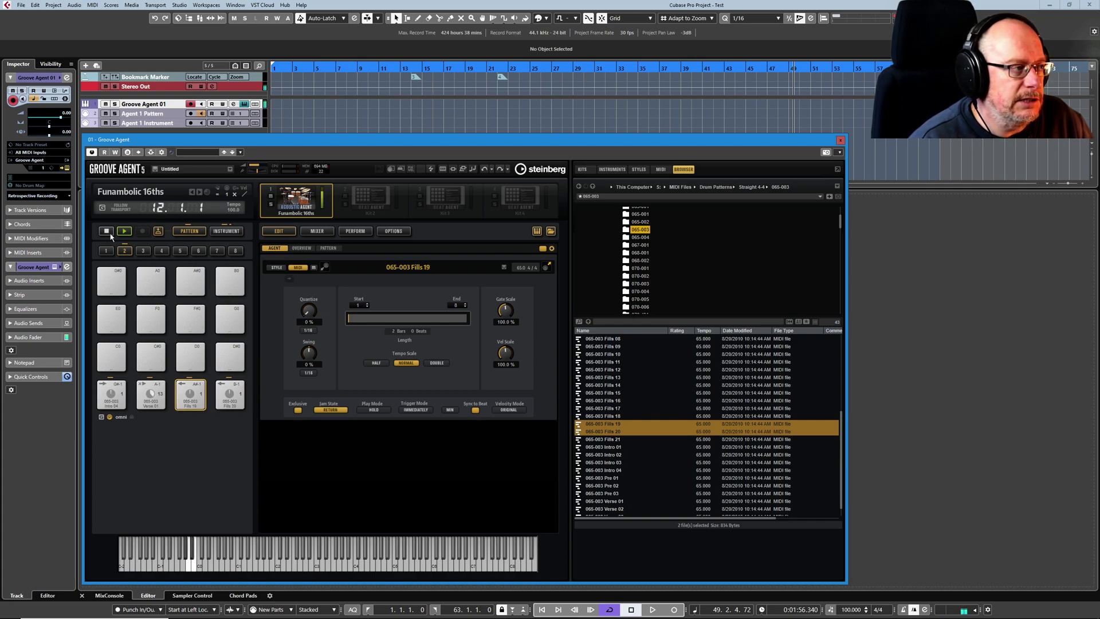
{"action": "left_click", "coordinate": [120, 387]}
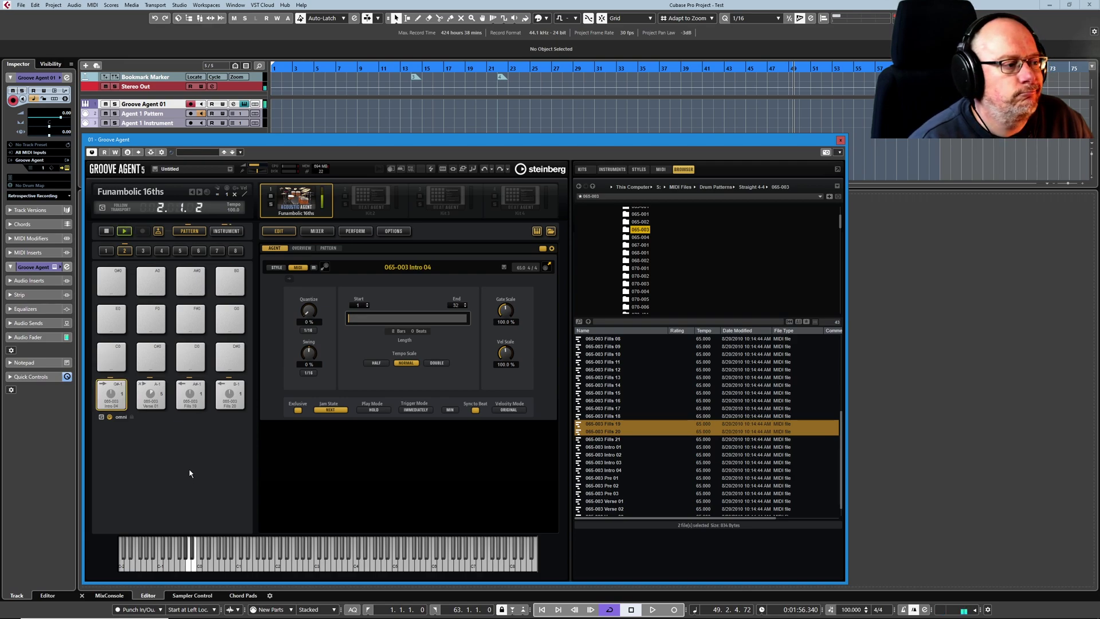
{"action": "left_click", "coordinate": [106, 232]}
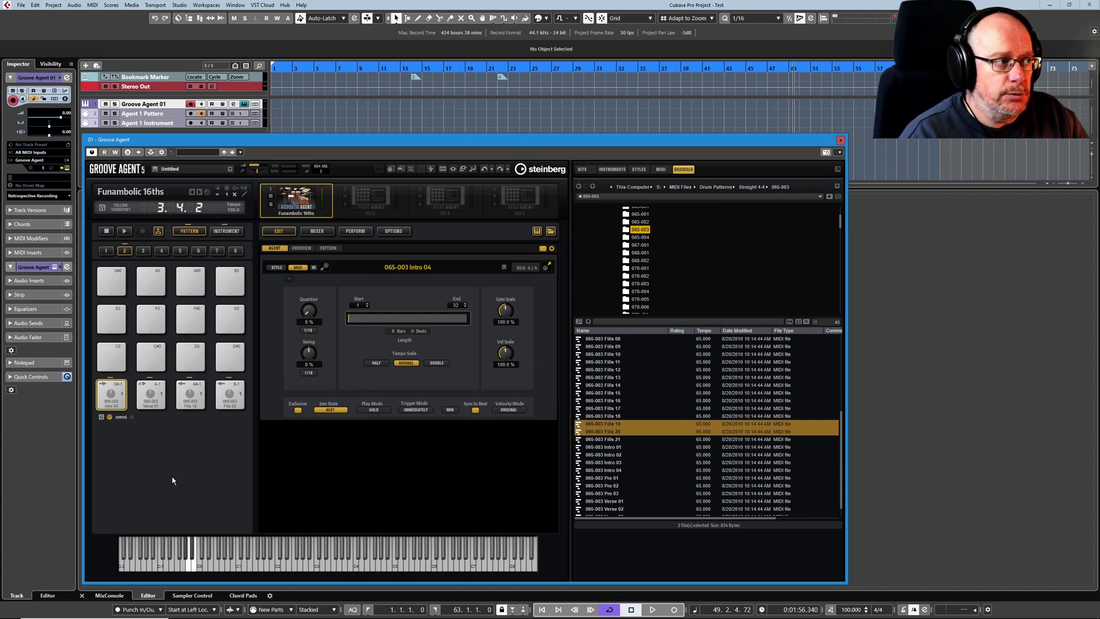
Load the Funambolic 16ths kit with its patterns into the first kit slot
{"action": "right_click", "coordinate": [298, 194]}
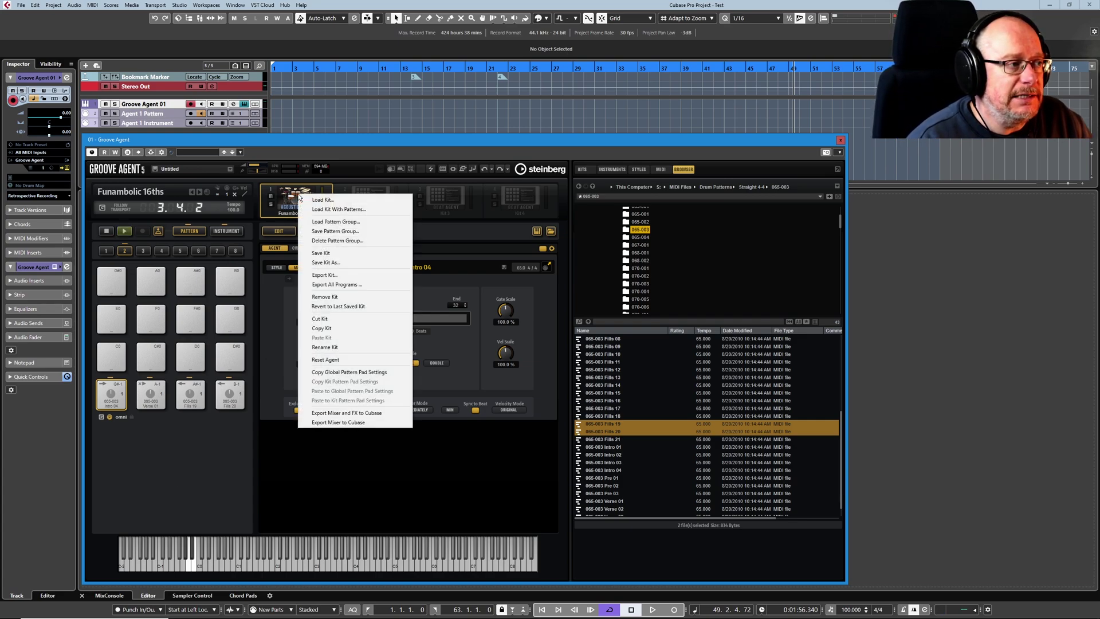
{"action": "left_click", "coordinate": [337, 210]}
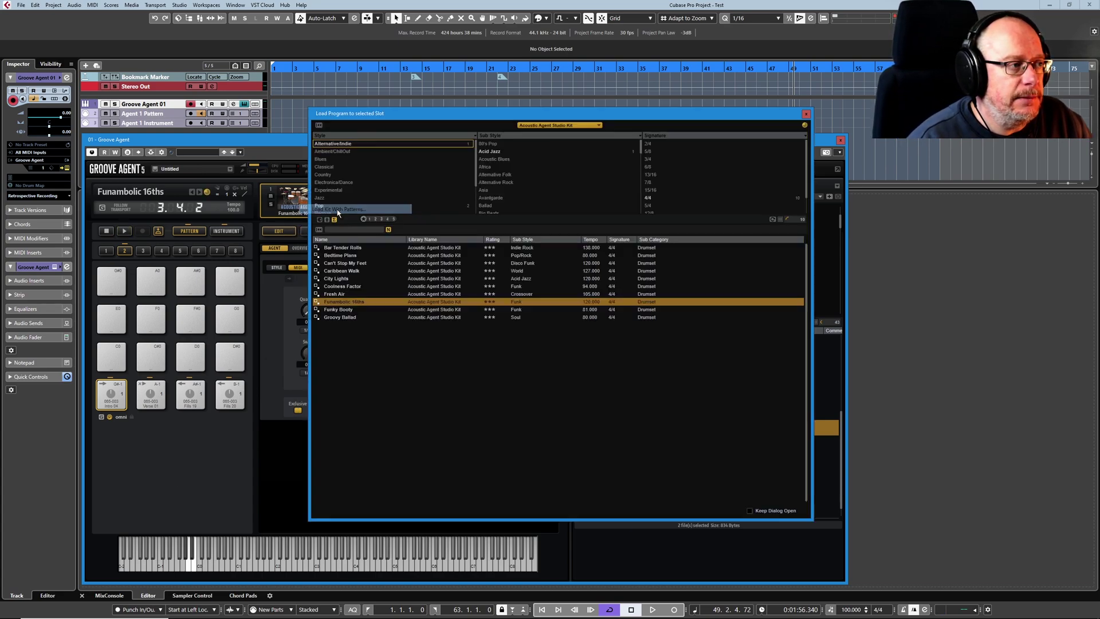
{"action": "double_click", "coordinate": [344, 302]}
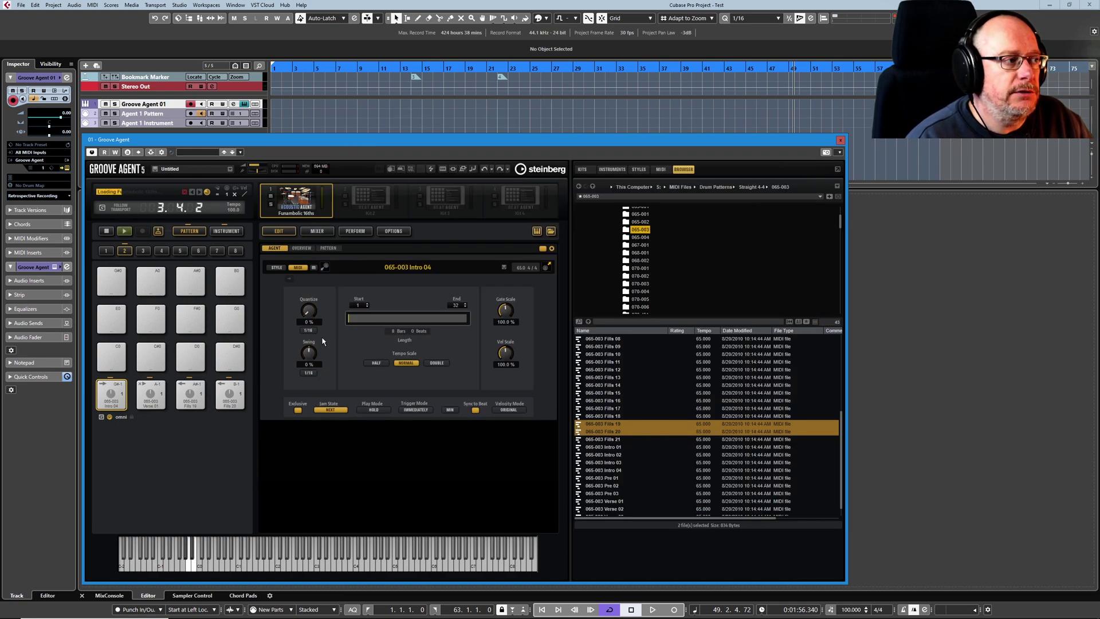
Switch to pattern group 4 and place 065-003 Intro 03, Verse 01, Fills 19 and Fills 20 on its four lowest pads
{"action": "left_click", "coordinate": [162, 251]}
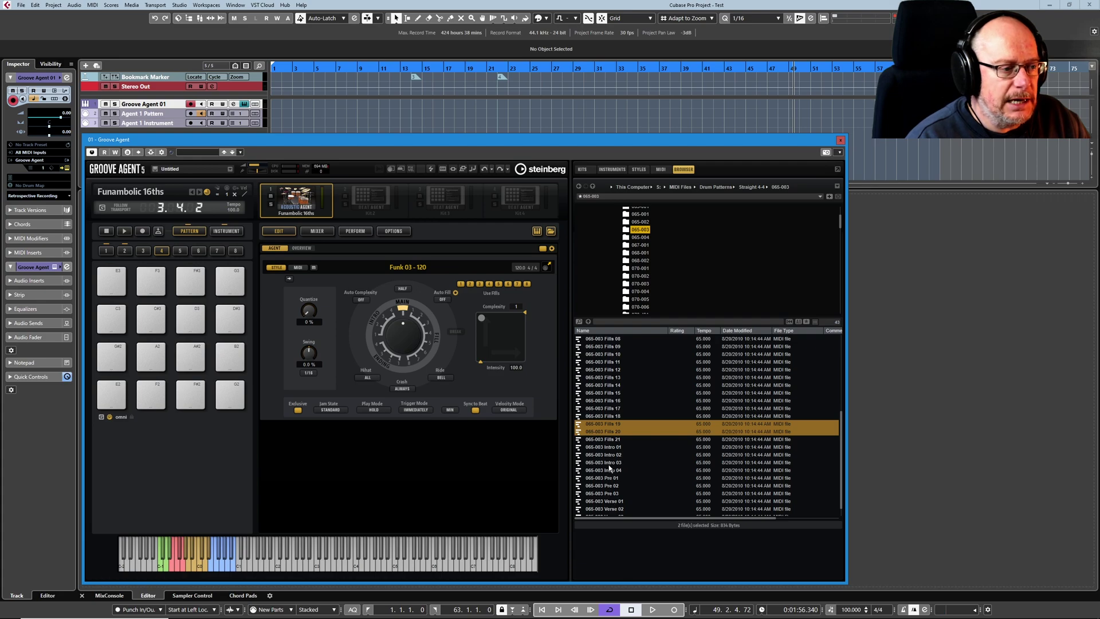
{"action": "left_click_drag", "start_coordinate": [604, 462], "coordinate": [111, 394]}
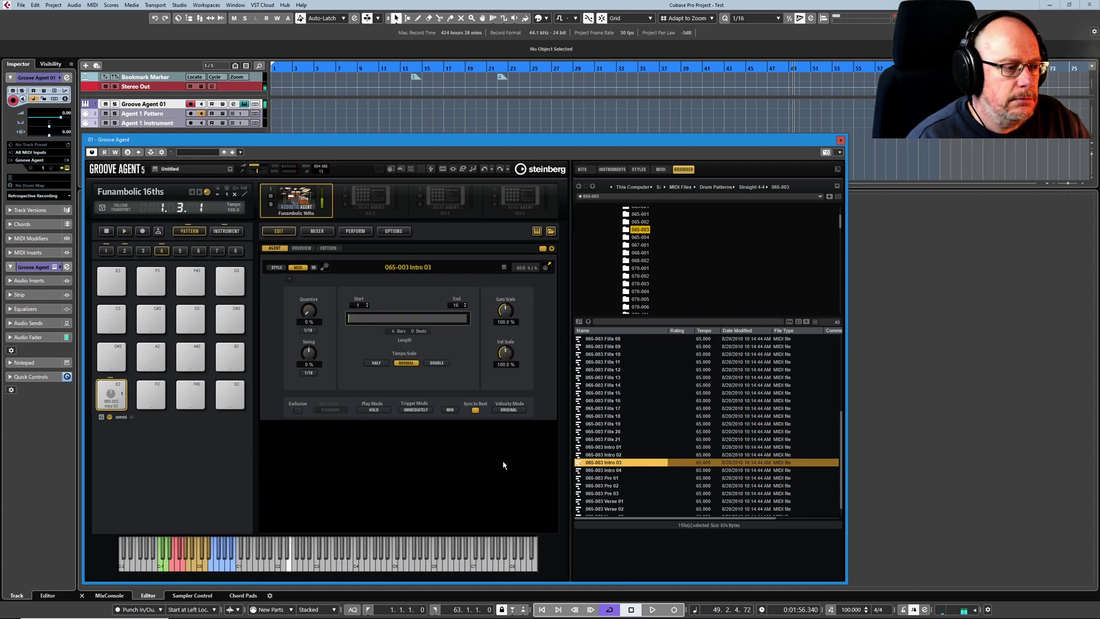
{"action": "left_click_drag", "start_coordinate": [602, 500], "coordinate": [151, 395]}
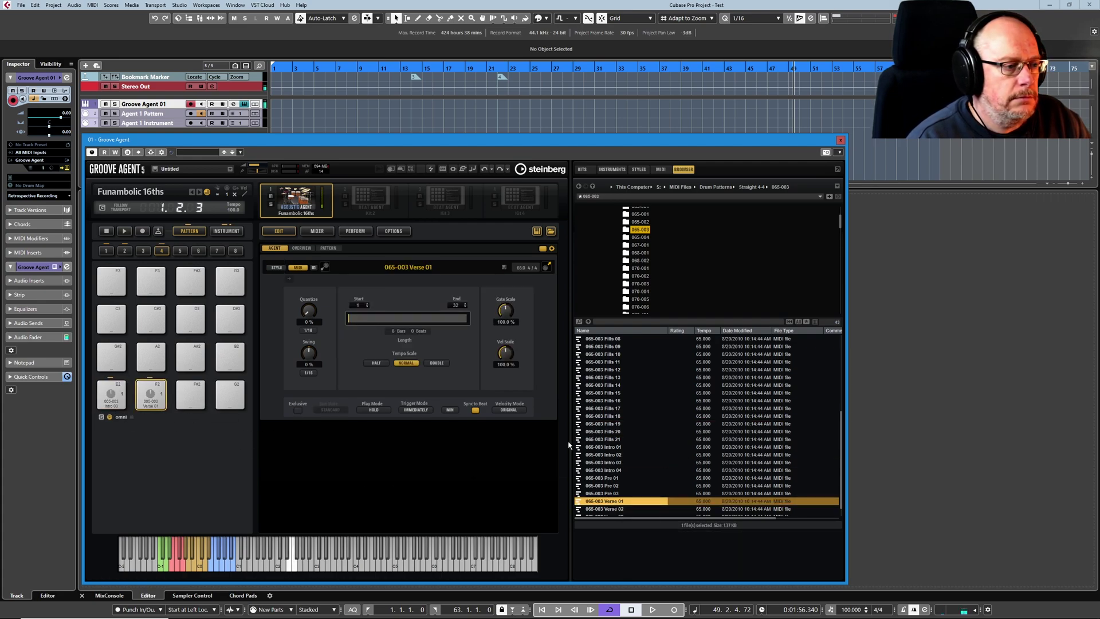
{"action": "left_click", "coordinate": [604, 424]}
{"action": "left_click", "coordinate": [603, 431], "text": "shift"}
{"action": "left_click_drag", "start_coordinate": [605, 427], "coordinate": [195, 401]}
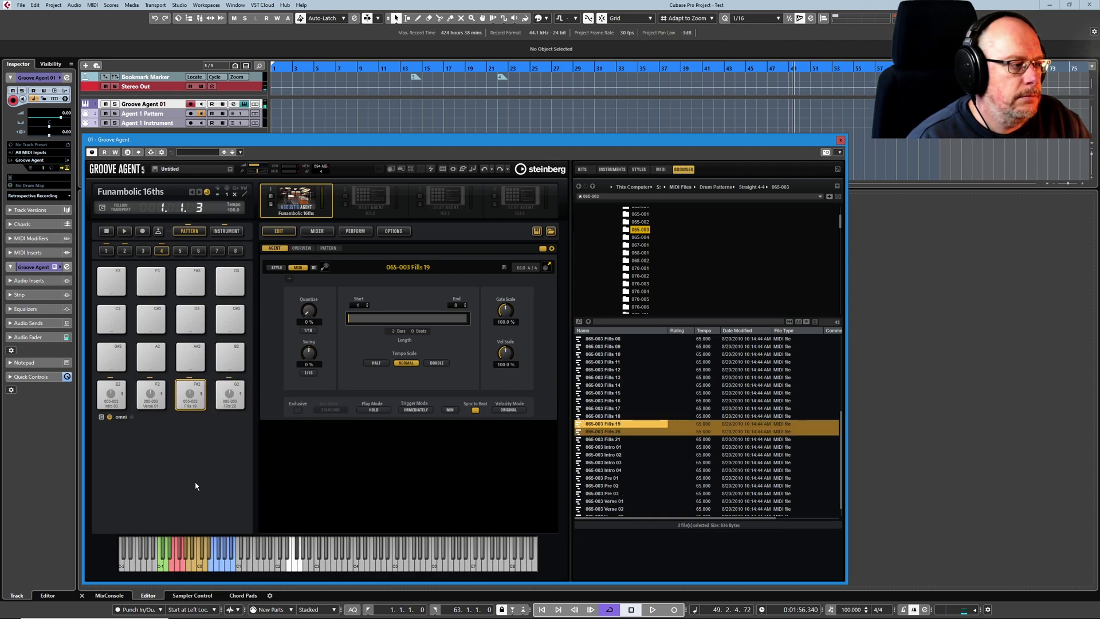
Make the four assigned pads of pattern group 4 exclusive and set the Intro 03 pad's Jam State to Next
{"action": "left_click", "coordinate": [115, 395]}
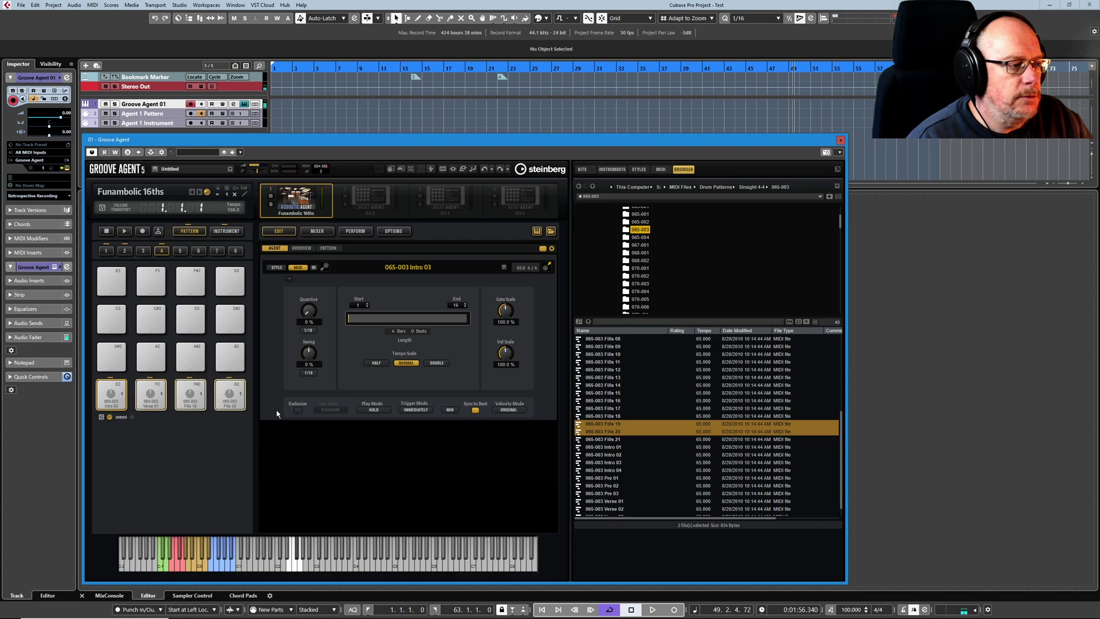
{"action": "left_click", "coordinate": [298, 410]}
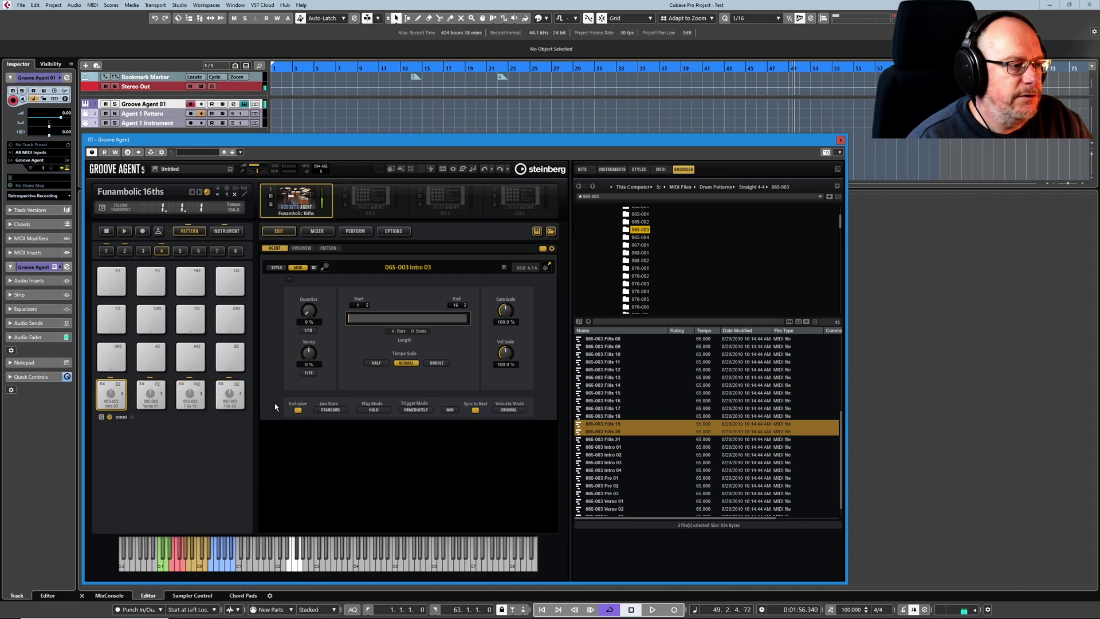
{"action": "left_click", "coordinate": [332, 410]}
{"action": "left_click", "coordinate": [337, 420]}
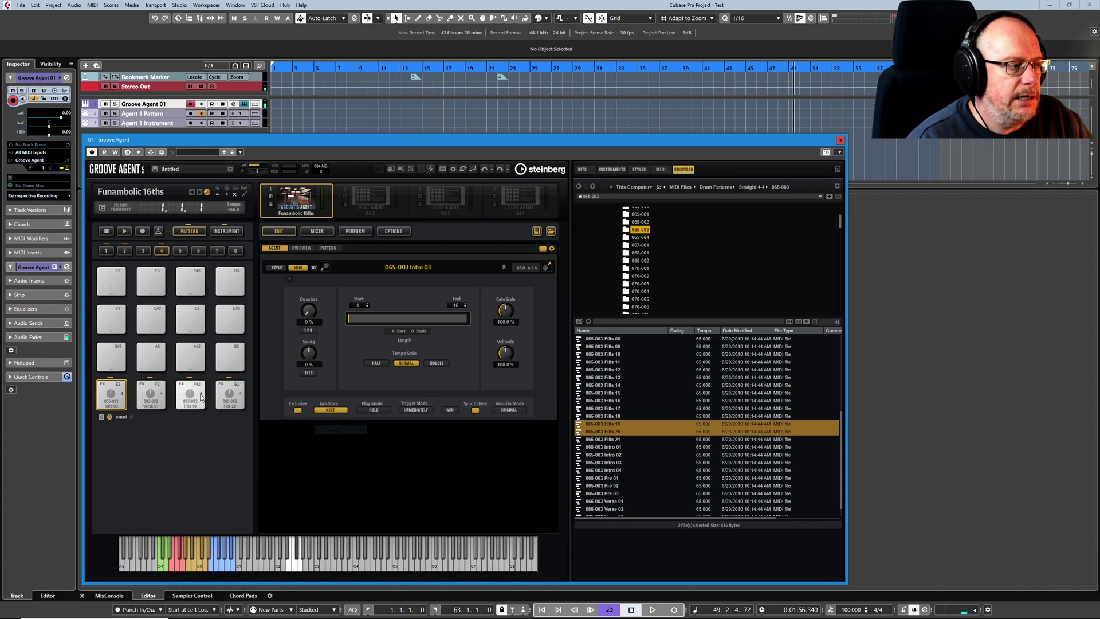
Set the Jam State of the Fills 19 and Fills 20 pads in pattern group 4 to Return
{"action": "left_click", "coordinate": [152, 394]}
{"action": "left_click", "coordinate": [179, 393]}
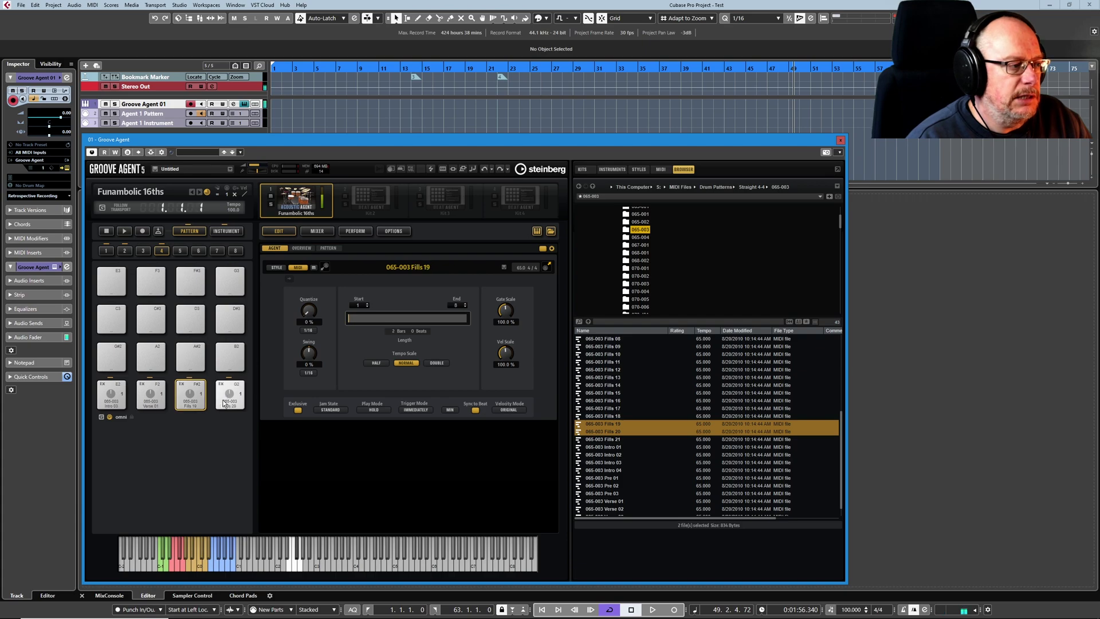
{"action": "left_click", "coordinate": [331, 410]}
{"action": "left_click", "coordinate": [336, 439]}
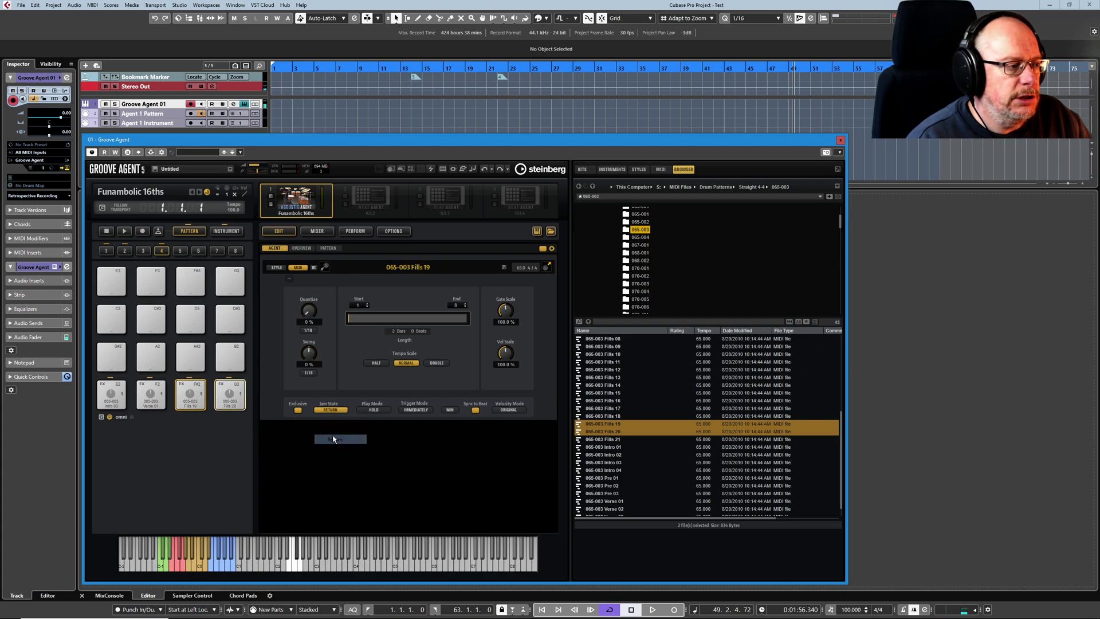
Start Jam mode with the Verse 01 pad, test the Fills 19 and Fills 20 pads, and stop playback
{"action": "left_click", "coordinate": [158, 232]}
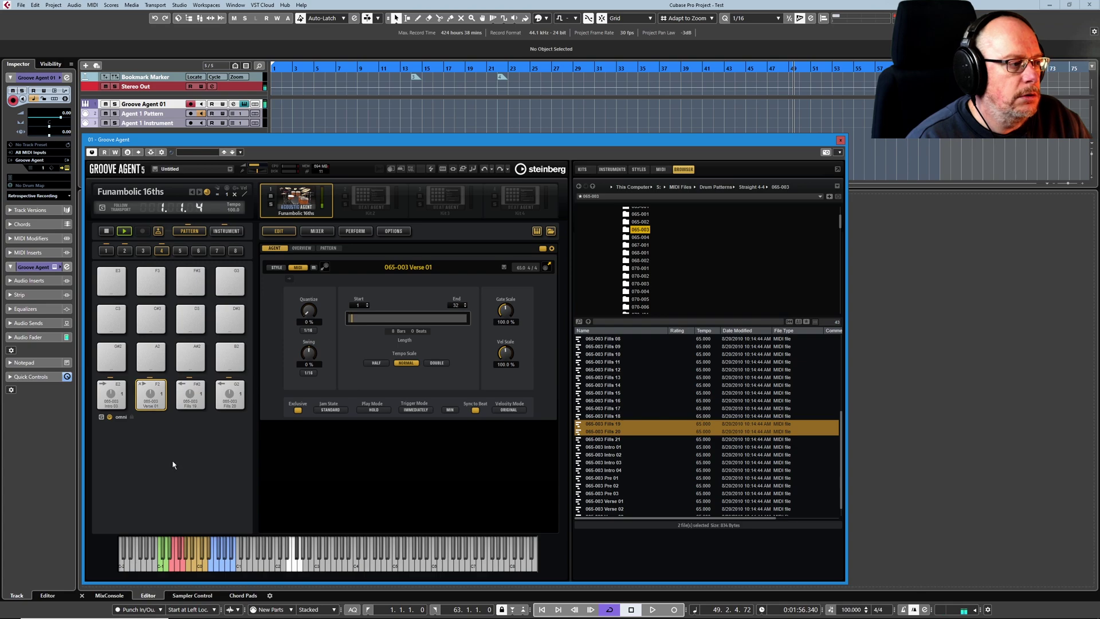
{"action": "left_click", "coordinate": [190, 394]}
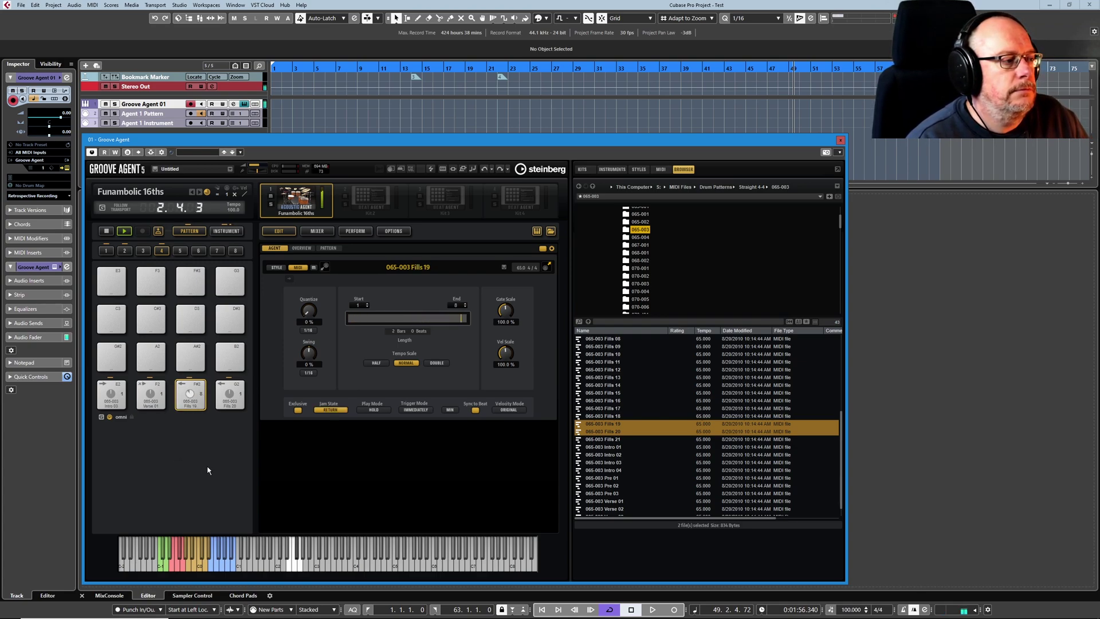
{"action": "left_click", "coordinate": [229, 401]}
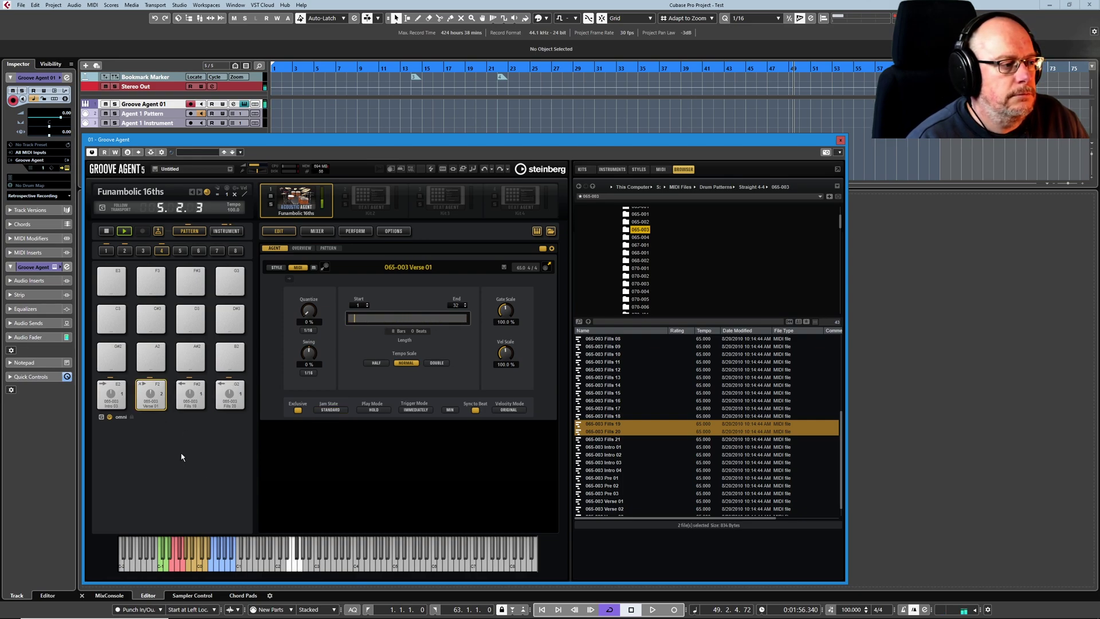
{"action": "left_click", "coordinate": [106, 232]}
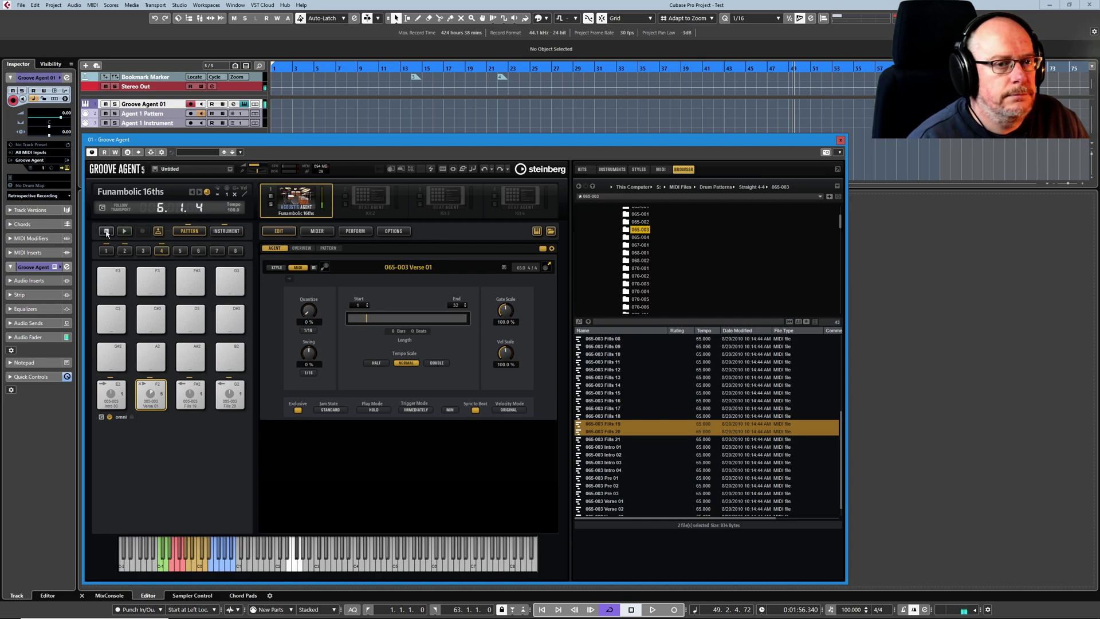